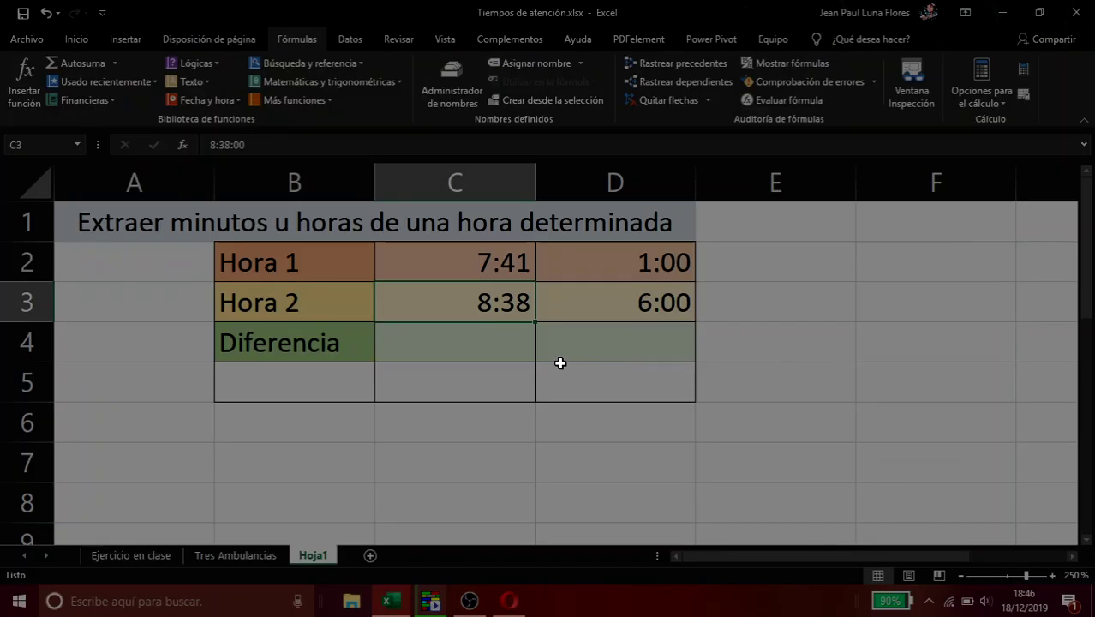
# Look over the time table cells, briefly visit the browser's SoundCloud page, and return to Excel.
pyautogui.click(348, 351)
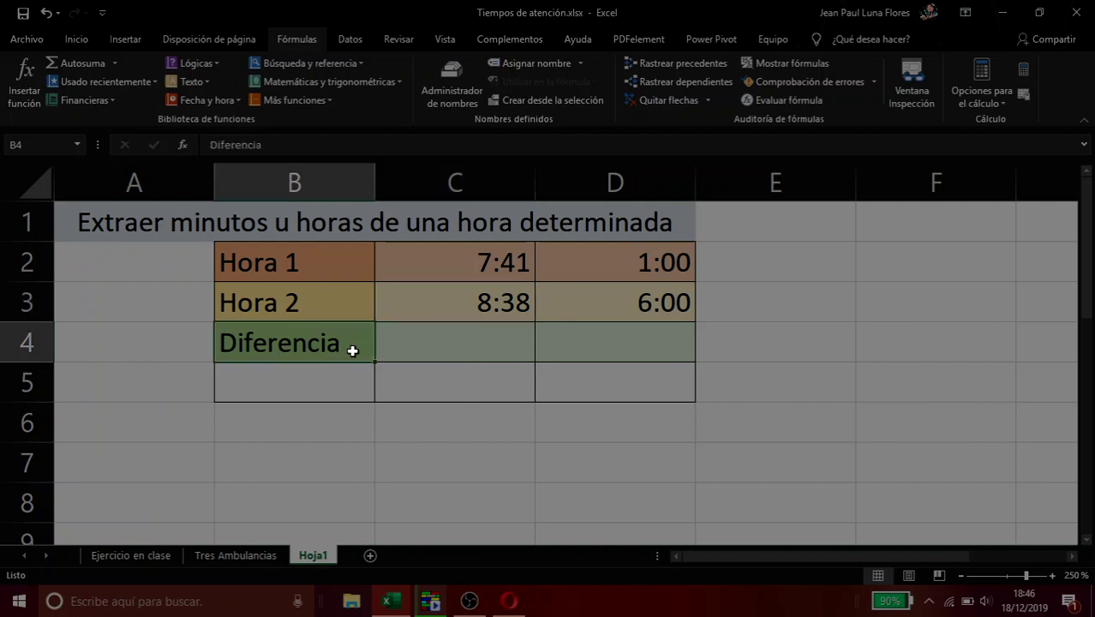
pyautogui.click(592, 348)
pyautogui.press('Left')
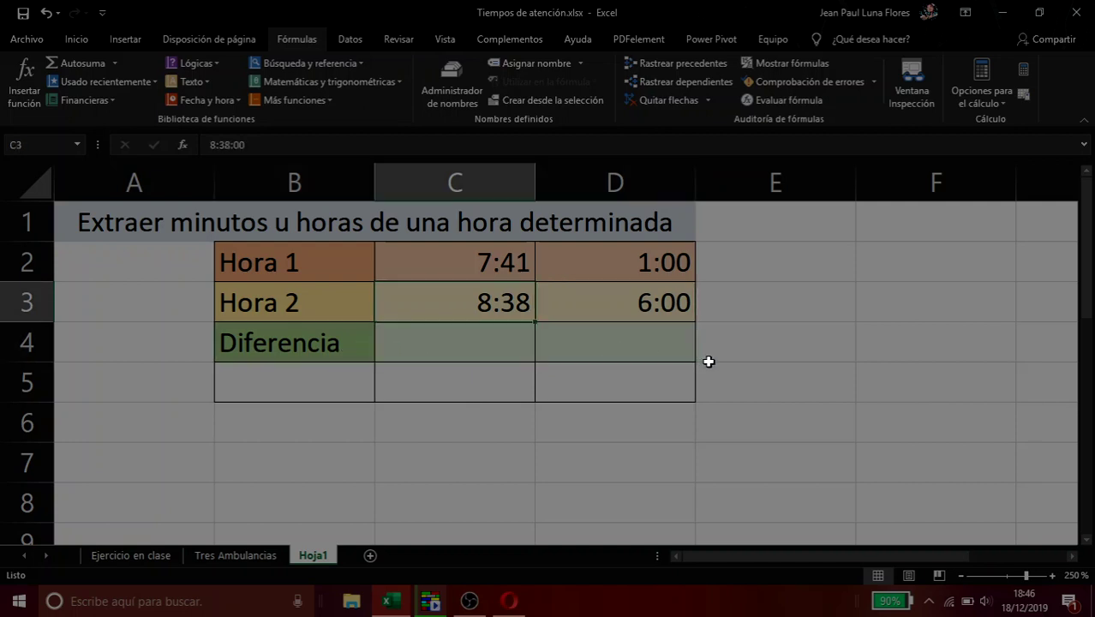
pyautogui.press('Left')
pyautogui.press('Up')
pyautogui.press('Up')
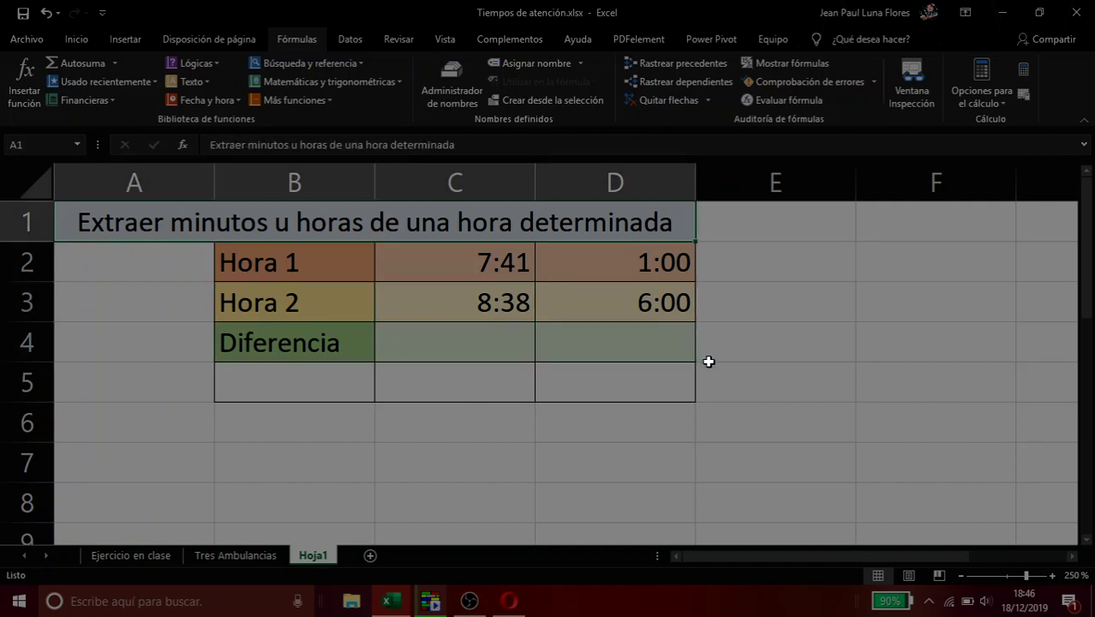
pyautogui.press('Down')
pyautogui.press('Right')
pyautogui.press('Right')
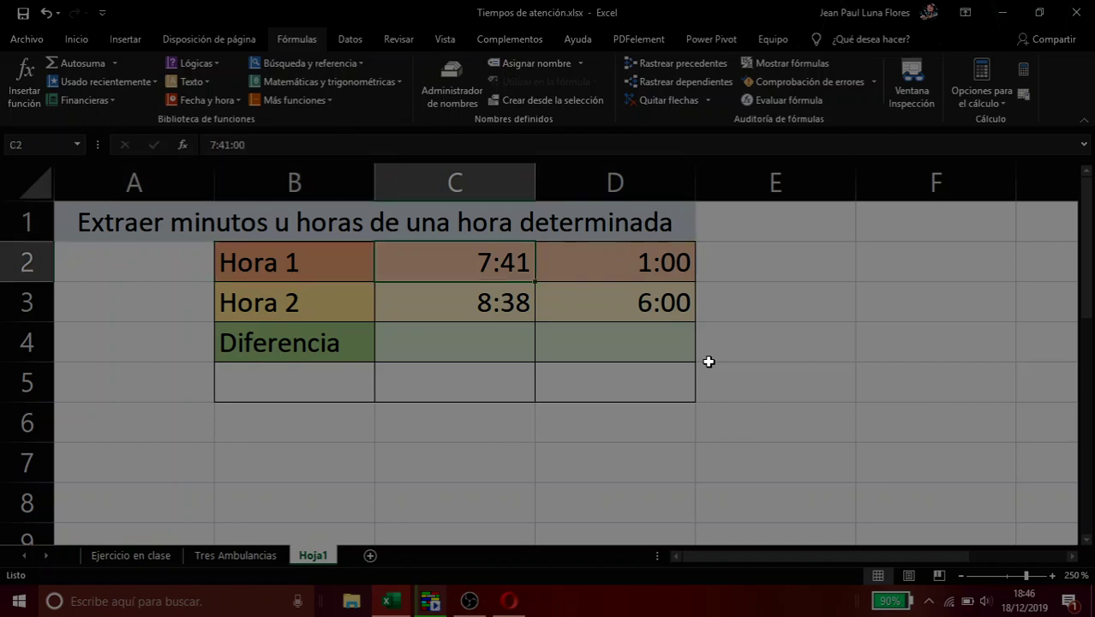
pyautogui.press('Right')
pyautogui.press('Down')
pyautogui.press('Left')
pyautogui.hotkey('alt', 'Tab')
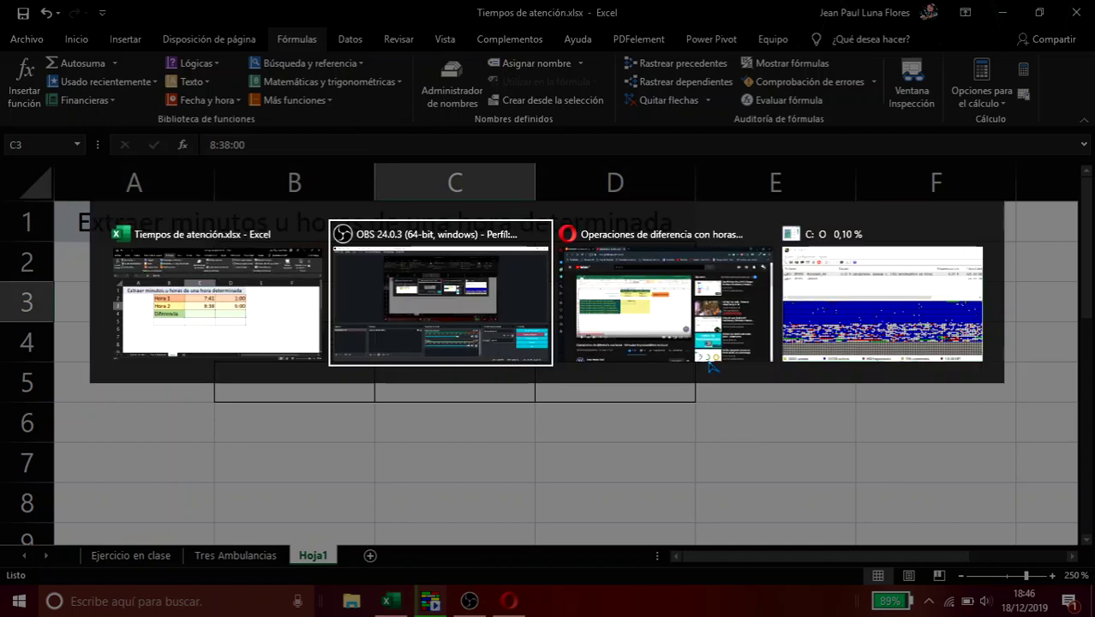
pyautogui.hotkey('alt', 'Tab')
pyautogui.hotkey('ctrl', 'Tab')
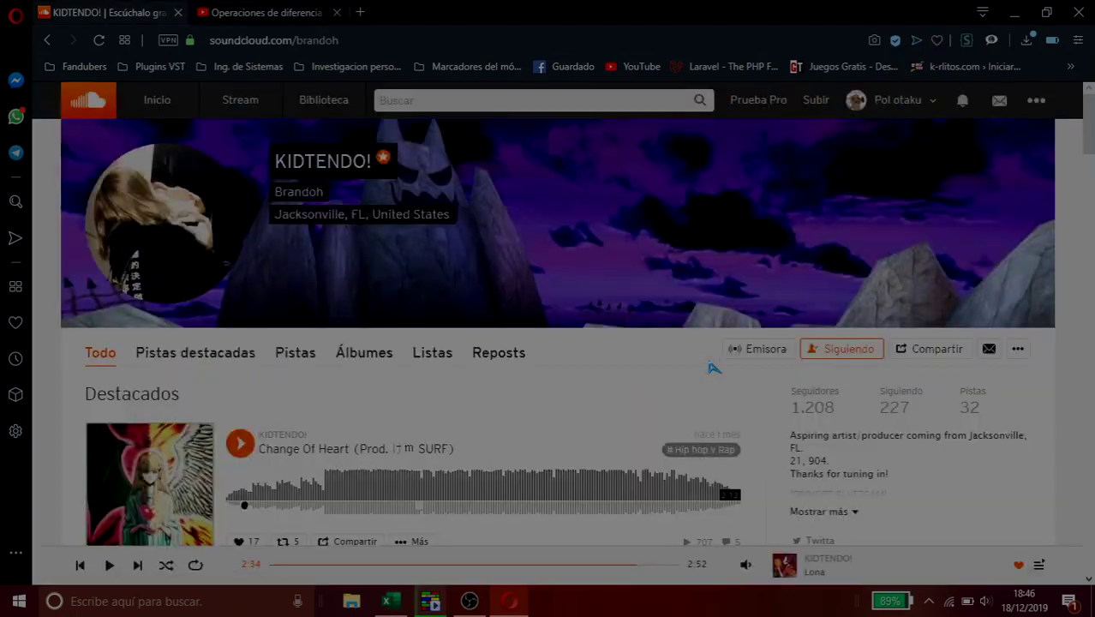
pyautogui.hotkey('alt', 'Tab')
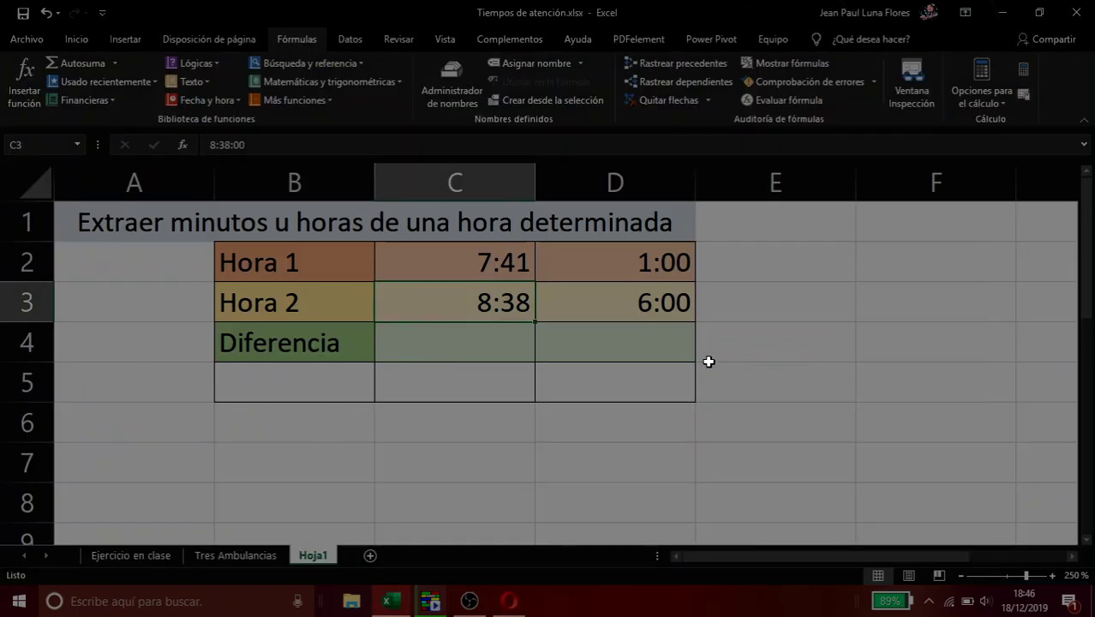
pyautogui.hotkey('alt', 'Tab')
pyautogui.press('Tab')
# Enter =D3-D2 in D4 so it shows the 5:00 difference.
pyautogui.press('Down')
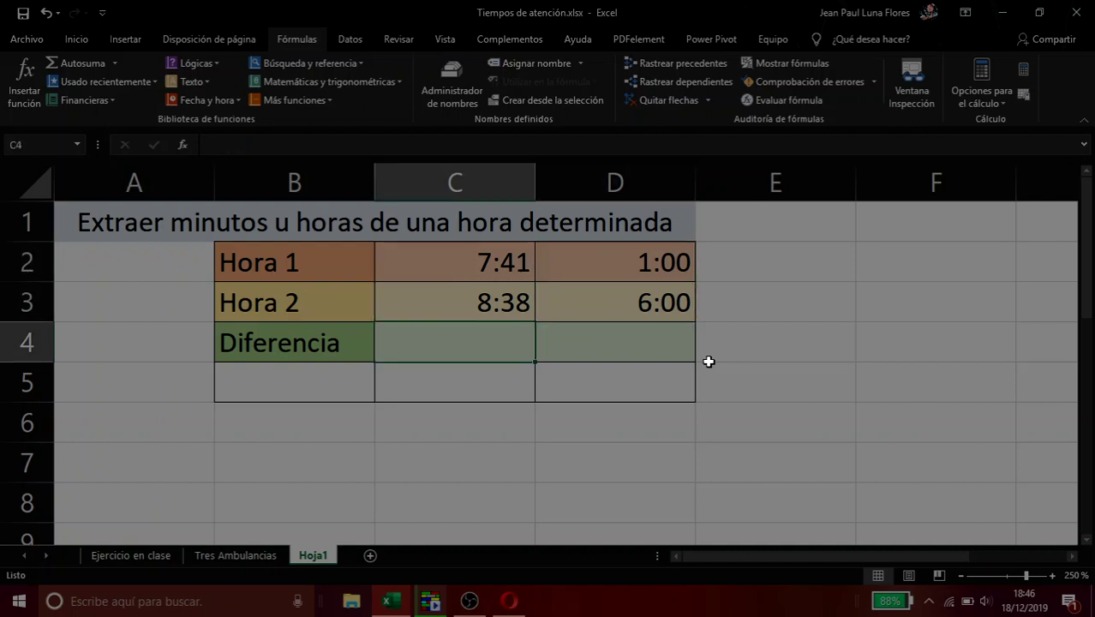
pyautogui.press('Right')
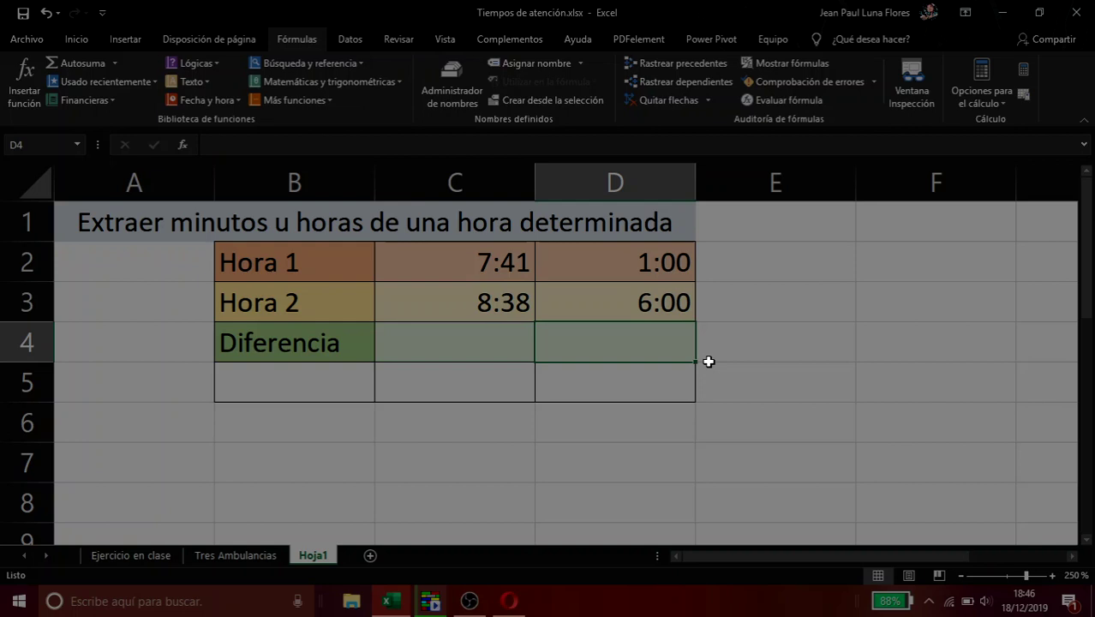
pyautogui.write('=')
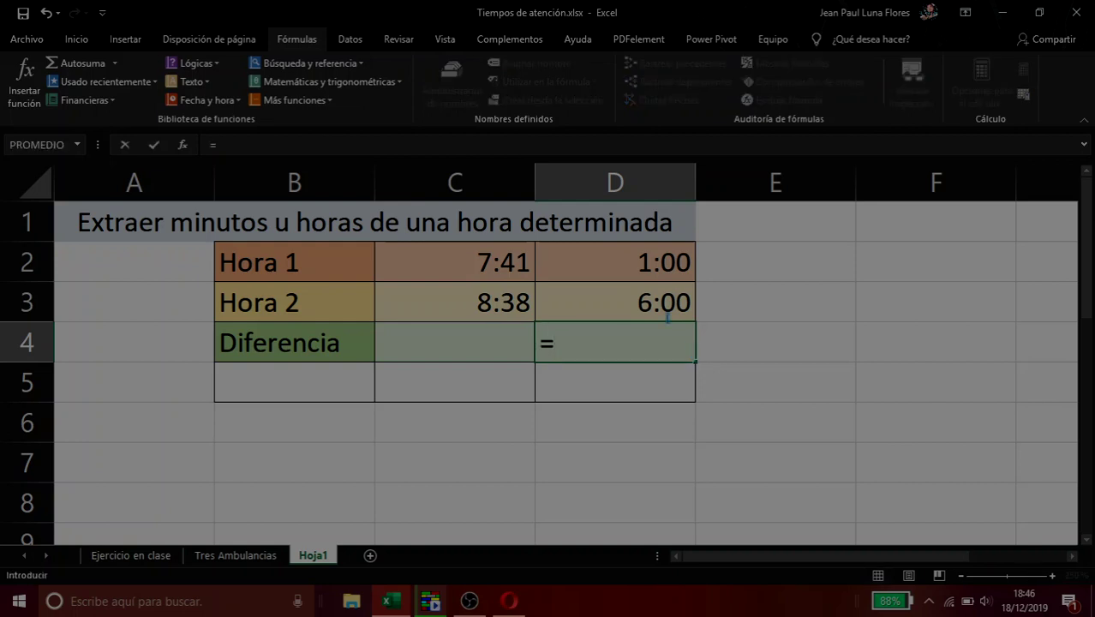
pyautogui.click(609, 298)
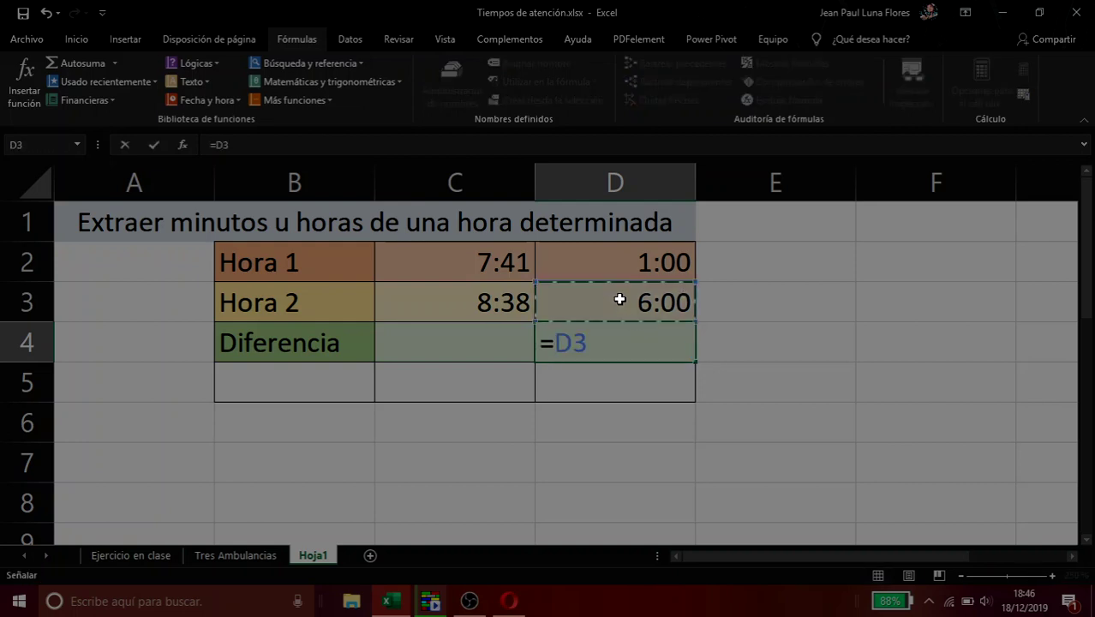
pyautogui.write('-')
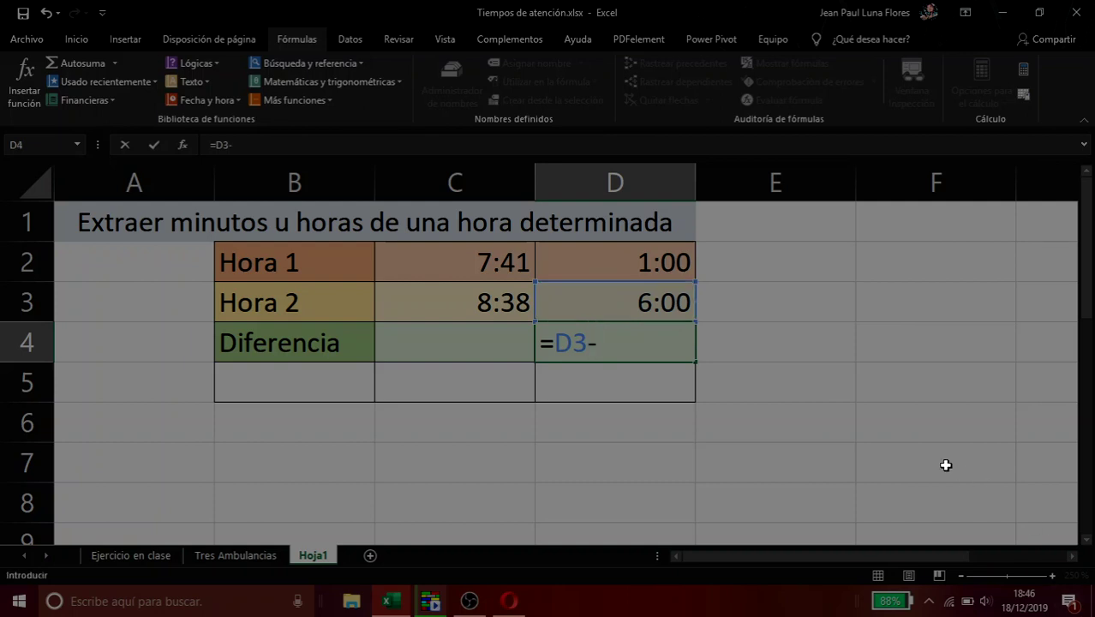
pyautogui.click(649, 269)
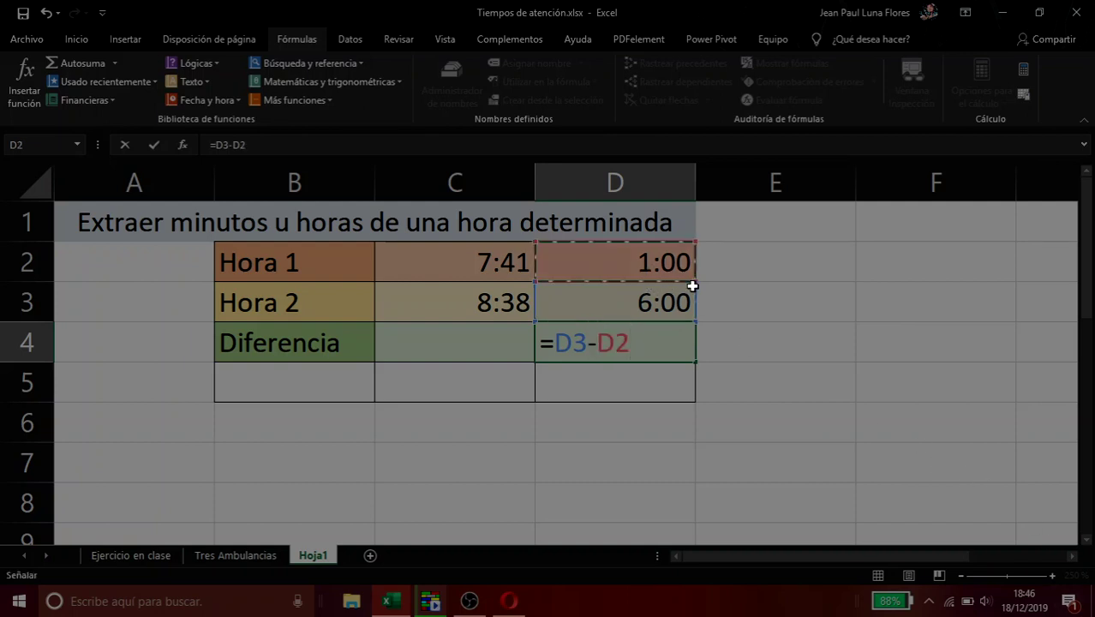
pyautogui.press('Return')
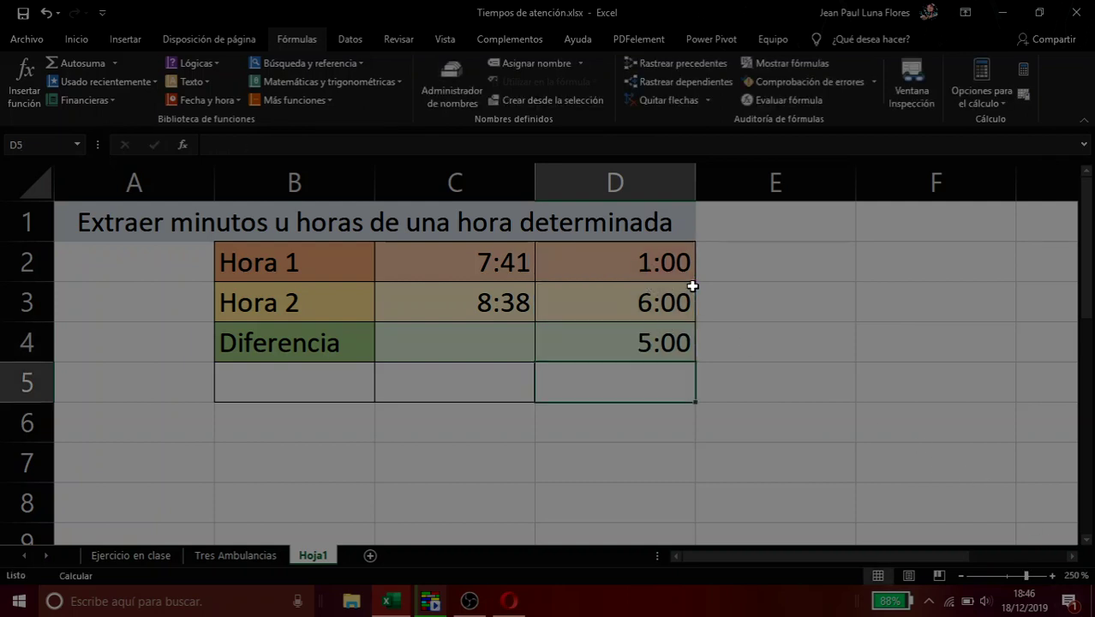
# Move around D3 and D4 to check the =D3-D2 formula and its 5:00 result.
pyautogui.press('Up')
pyautogui.press('Up')
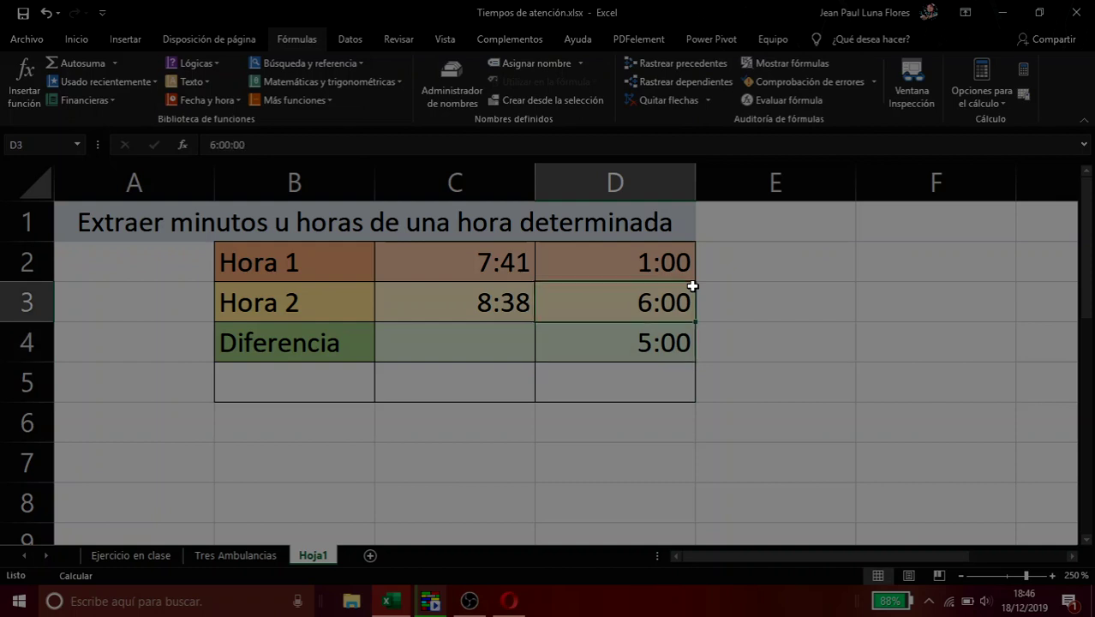
pyautogui.press('Down')
pyautogui.press('Down')
pyautogui.press('Up')
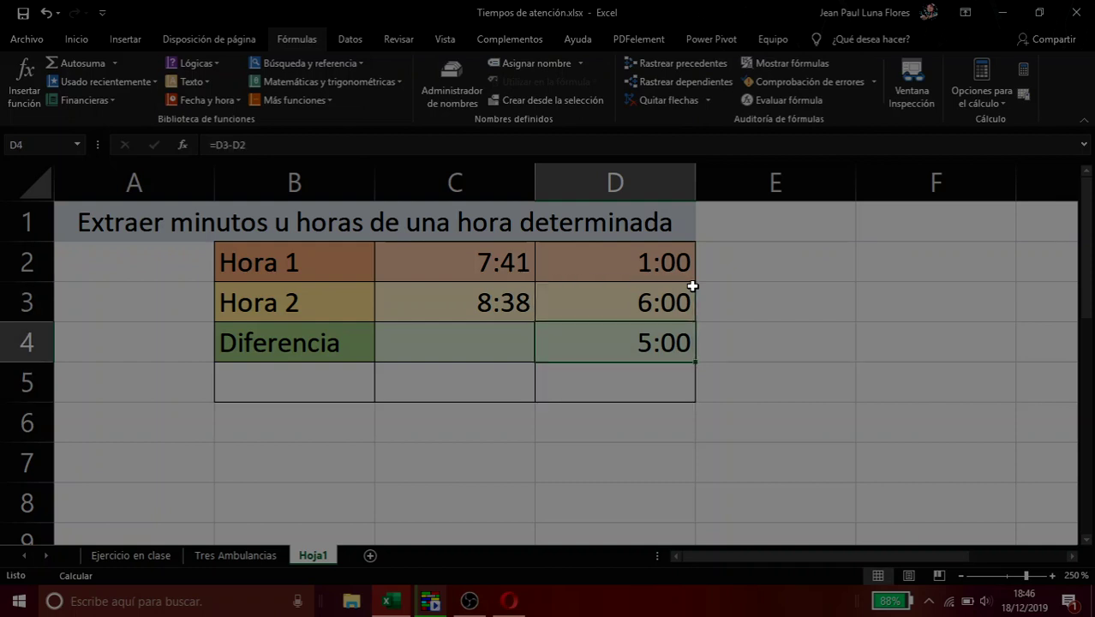
pyautogui.hotkey('shift', 'Left')
pyautogui.hotkey('shift', 'Right')
pyautogui.press('Down')
pyautogui.press('Up')
pyautogui.press('Right')
pyautogui.press('Left')
pyautogui.press('Down')
pyautogui.press('Up')
pyautogui.press('Down')
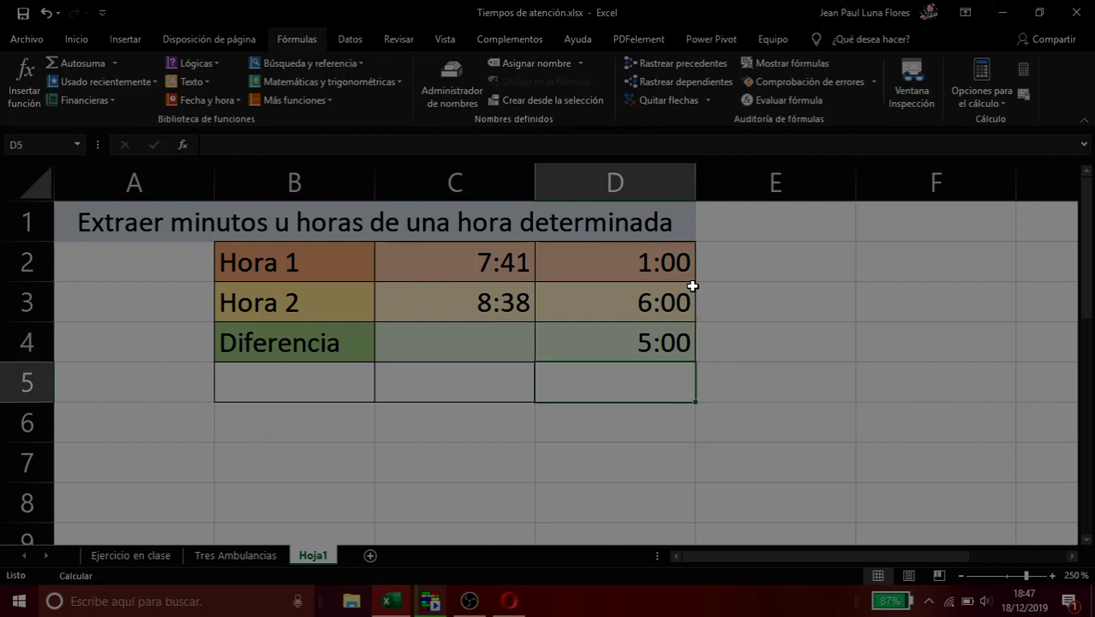
# Enter =D4*24 in D5, giving 5,00 hours, and recheck the cell.
pyautogui.write('=')
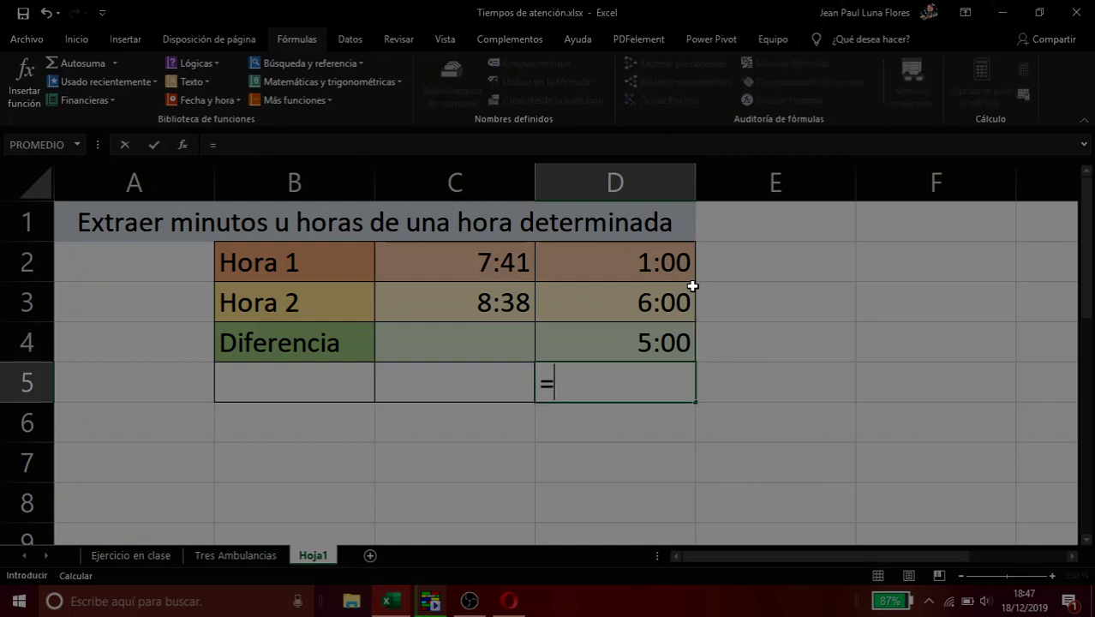
pyautogui.click(660, 341)
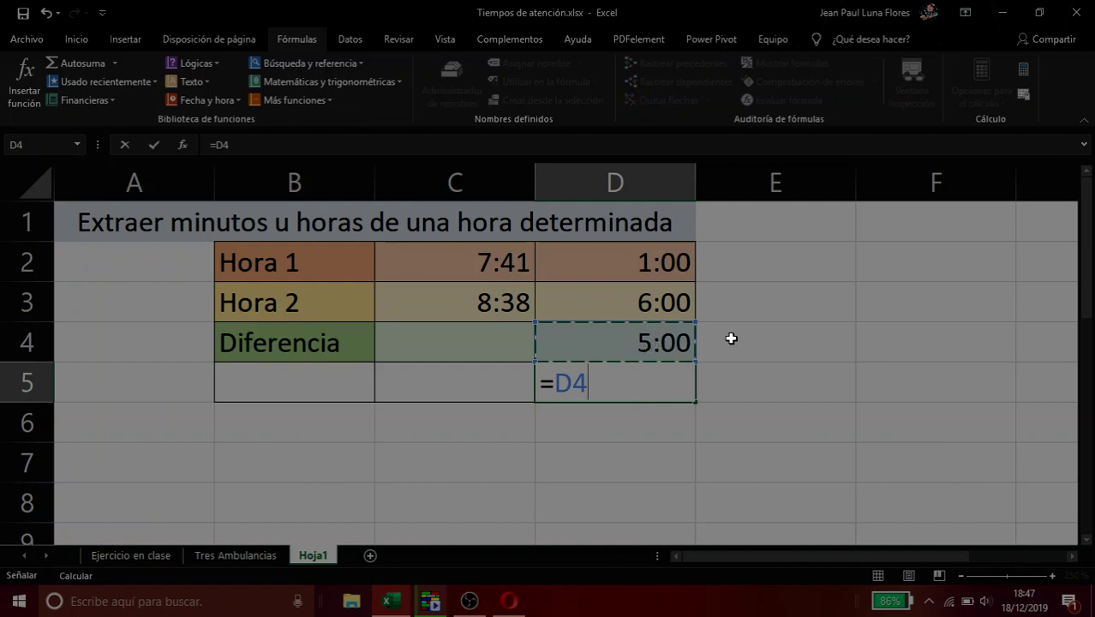
pyautogui.write('*24')
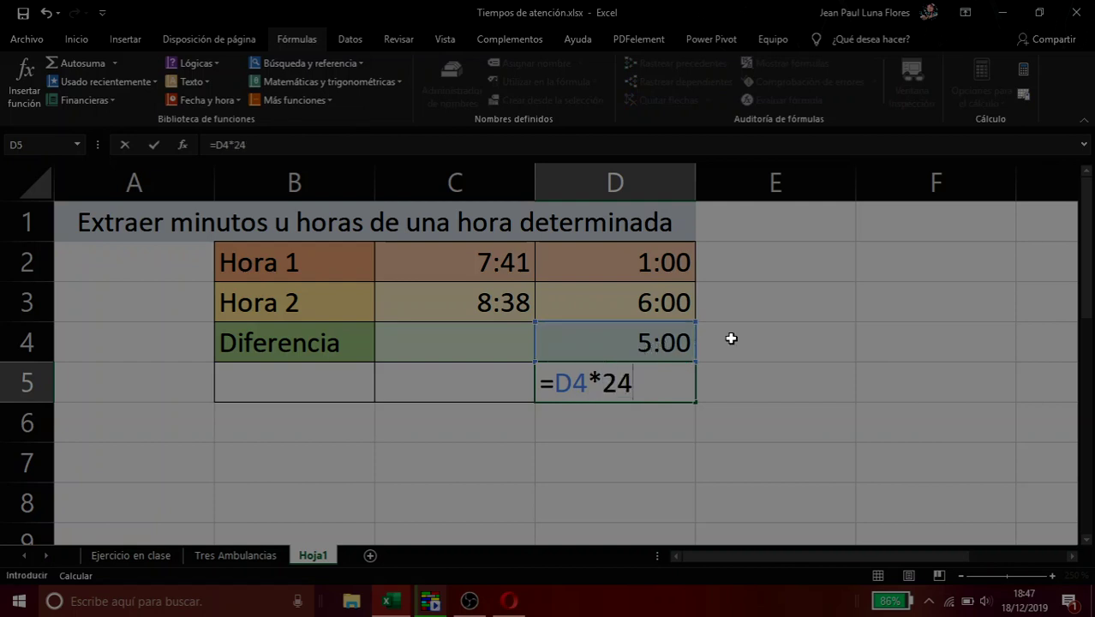
pyautogui.press('Return')
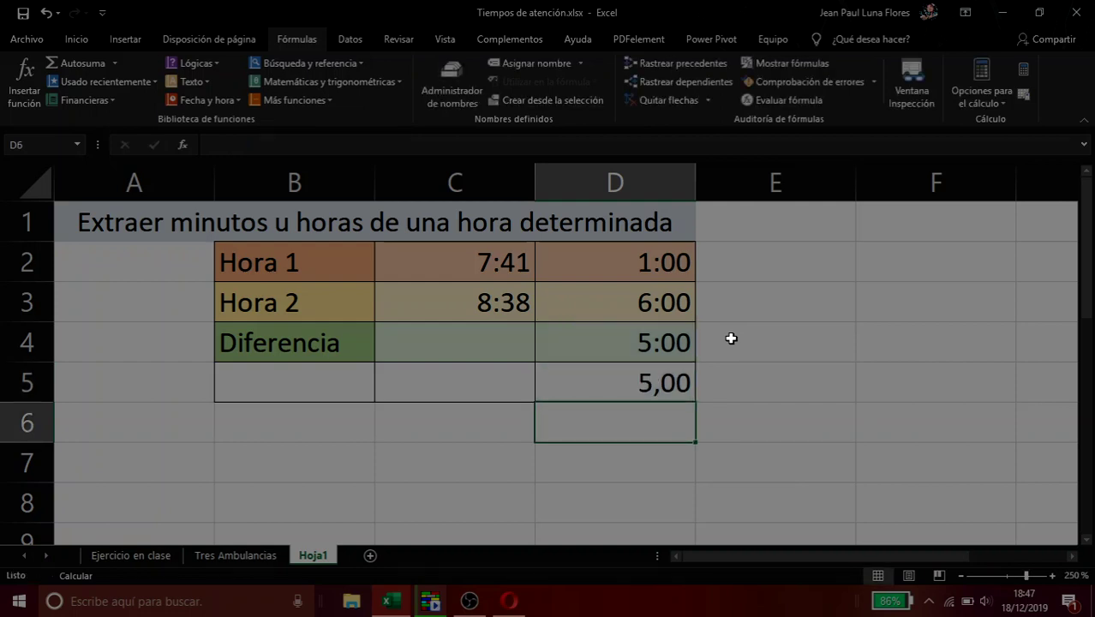
pyautogui.press('Up')
pyautogui.press('Up')
pyautogui.press('Down')
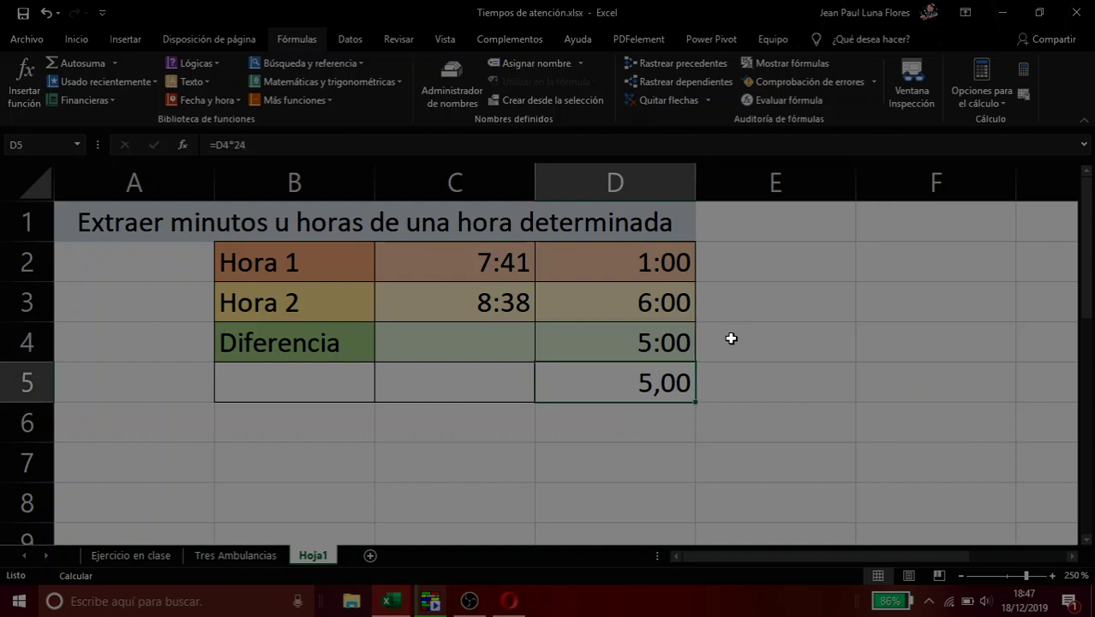
pyautogui.press('Up')
pyautogui.press('Up')
pyautogui.press('Down')
pyautogui.press('Down')
# Switch D5's number format from Número to General so it shows 5.
pyautogui.click(76, 38)
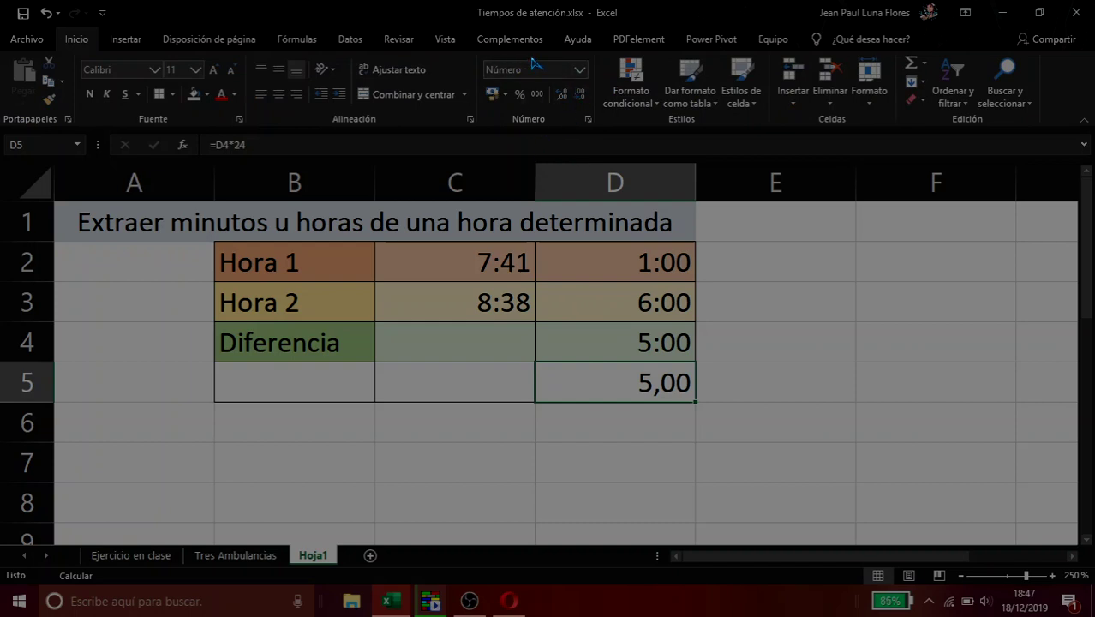
pyautogui.click(581, 72)
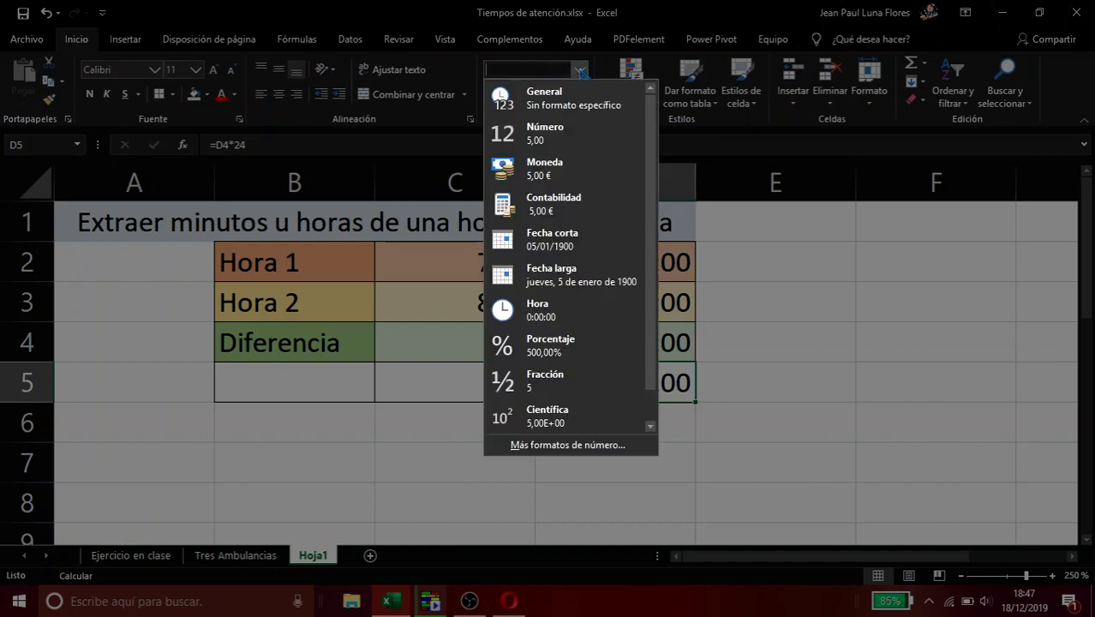
pyautogui.click(683, 383)
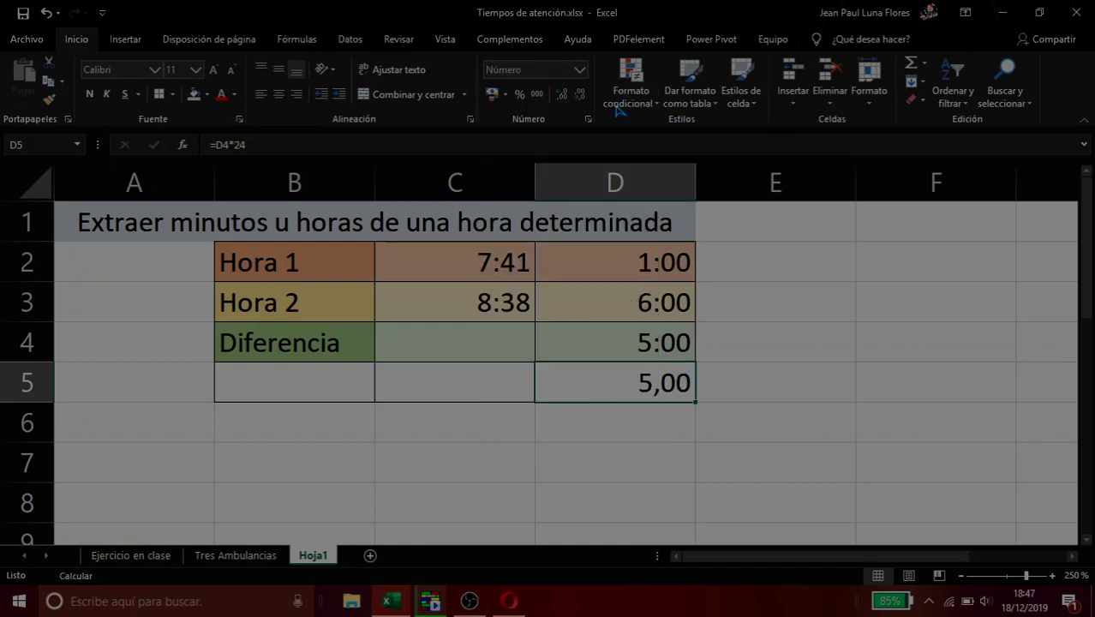
pyautogui.click(580, 70)
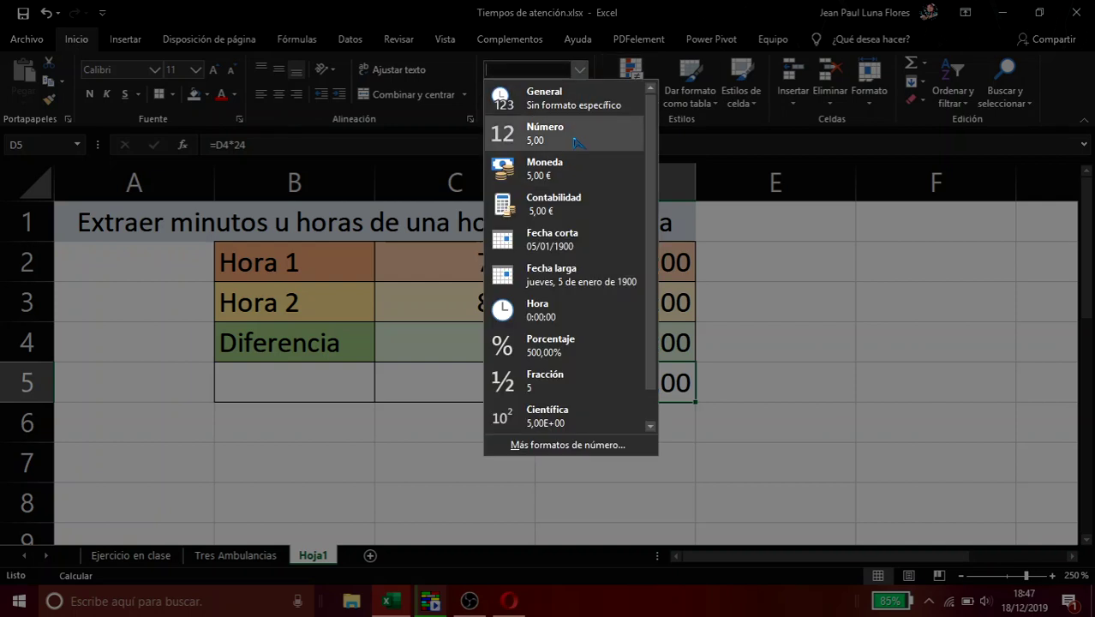
pyautogui.click(578, 137)
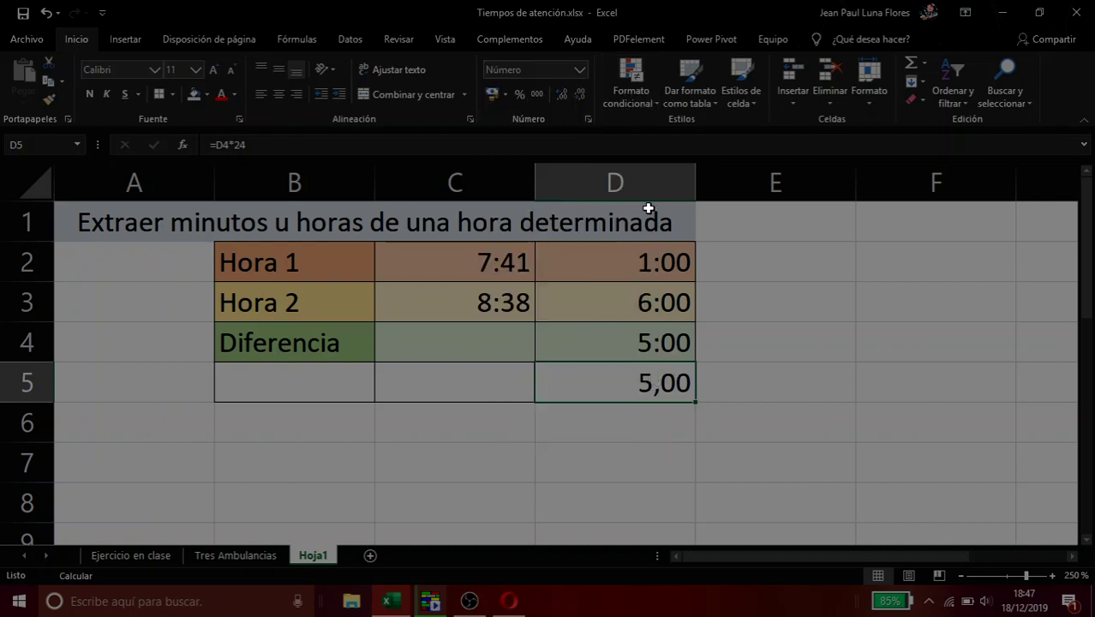
pyautogui.click(580, 70)
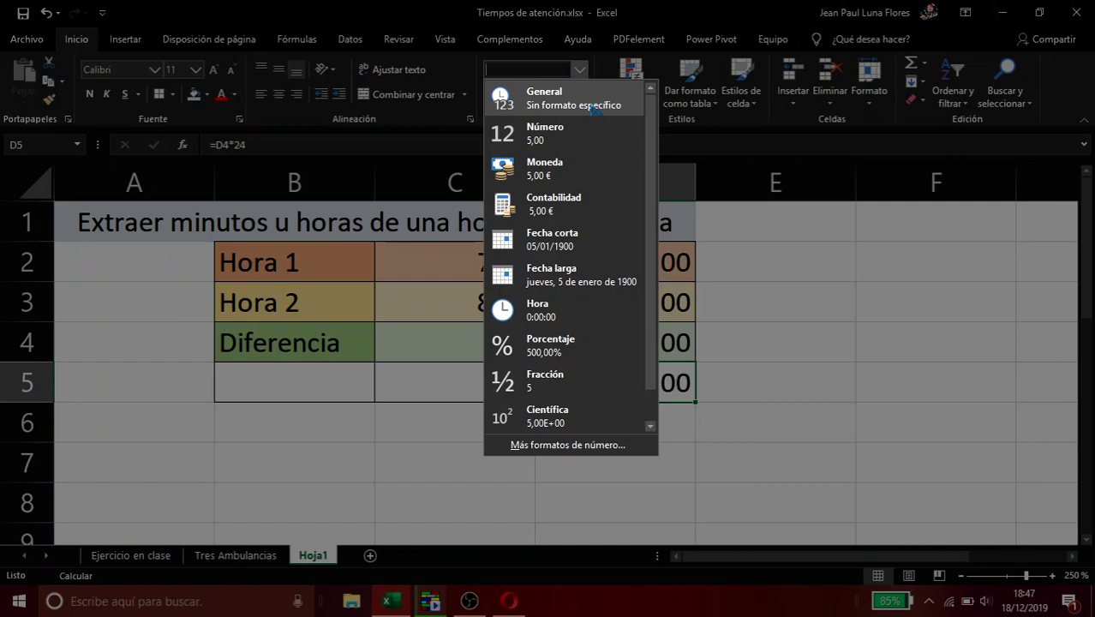
pyautogui.click(594, 107)
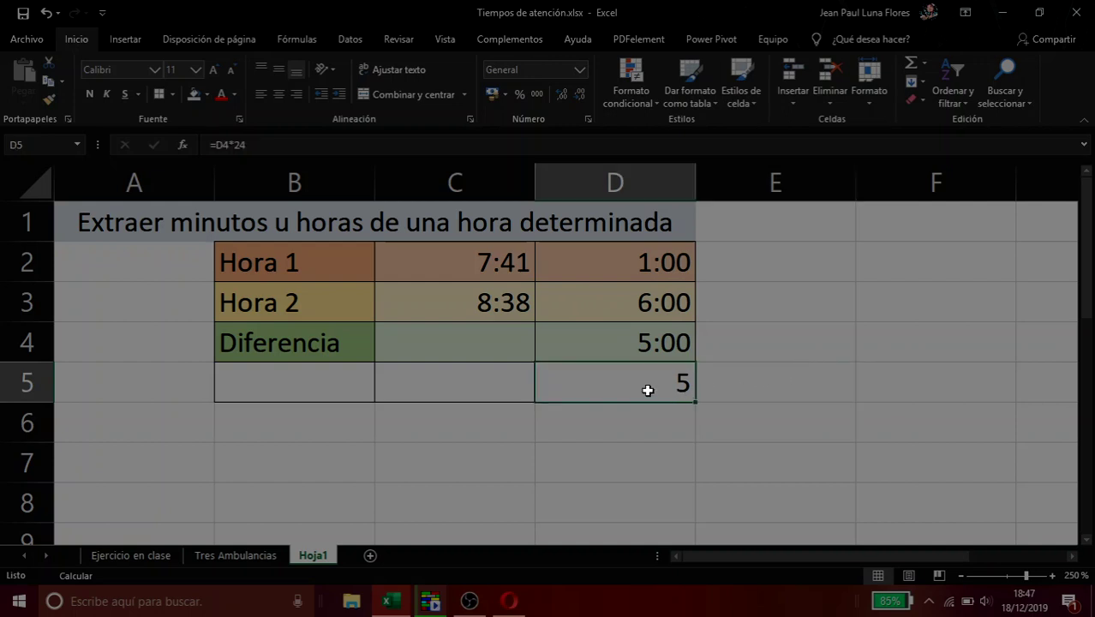
pyautogui.click(648, 303)
pyautogui.click(660, 381)
# Enter =(D3-D2)*24 in D5, which still displays 0:00 in a time format.
pyautogui.write('=')
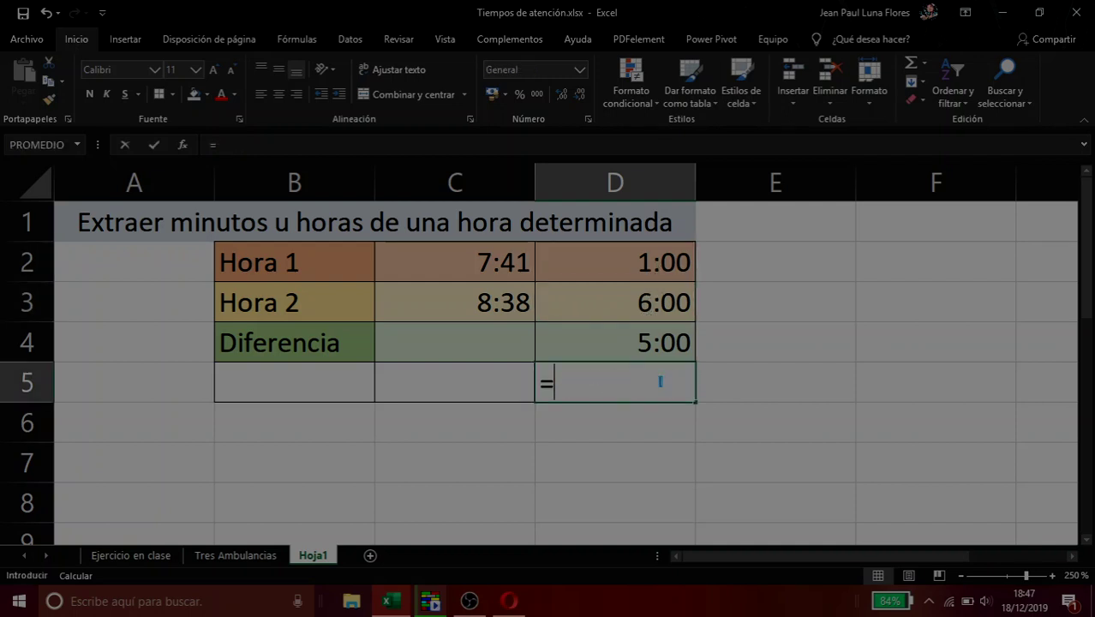
pyautogui.click(634, 306)
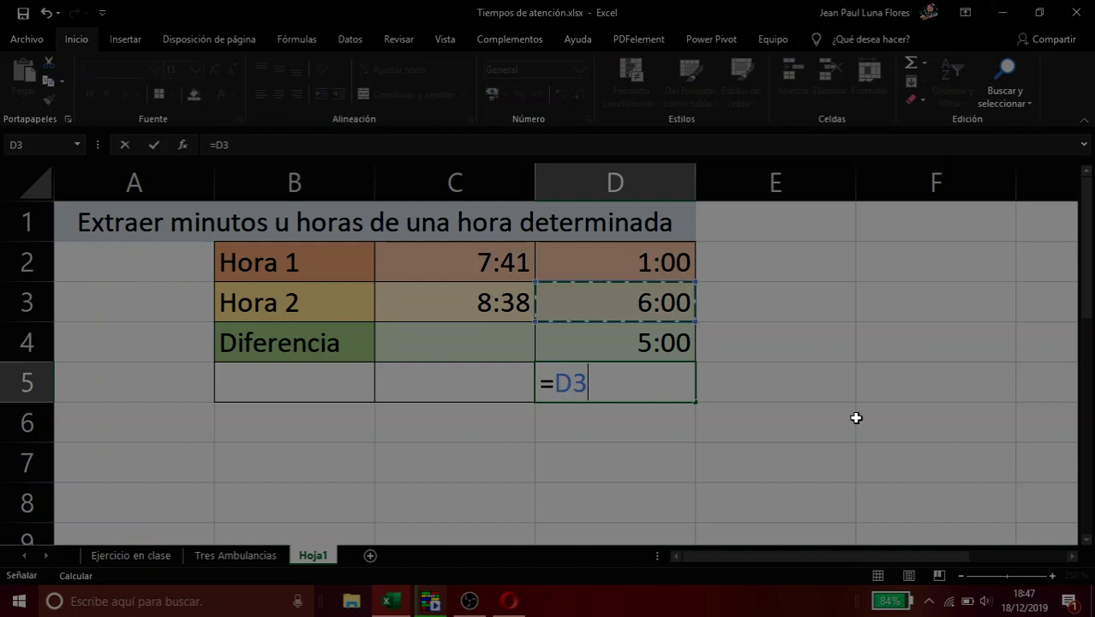
pyautogui.write('-')
pyautogui.click(639, 268)
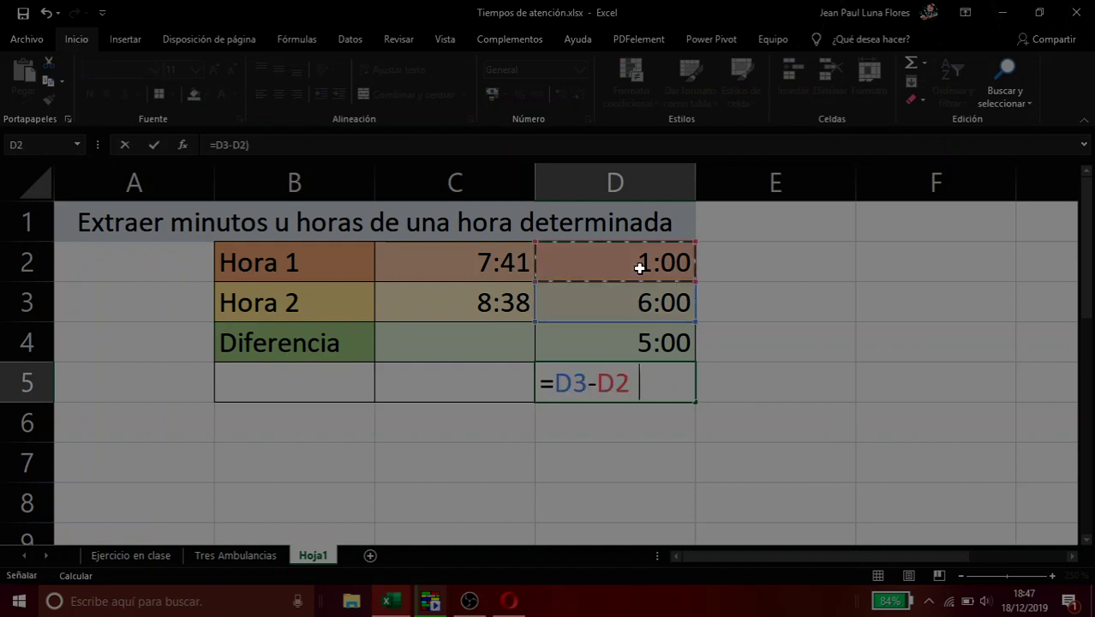
pyautogui.write(')')
pyautogui.click(218, 148)
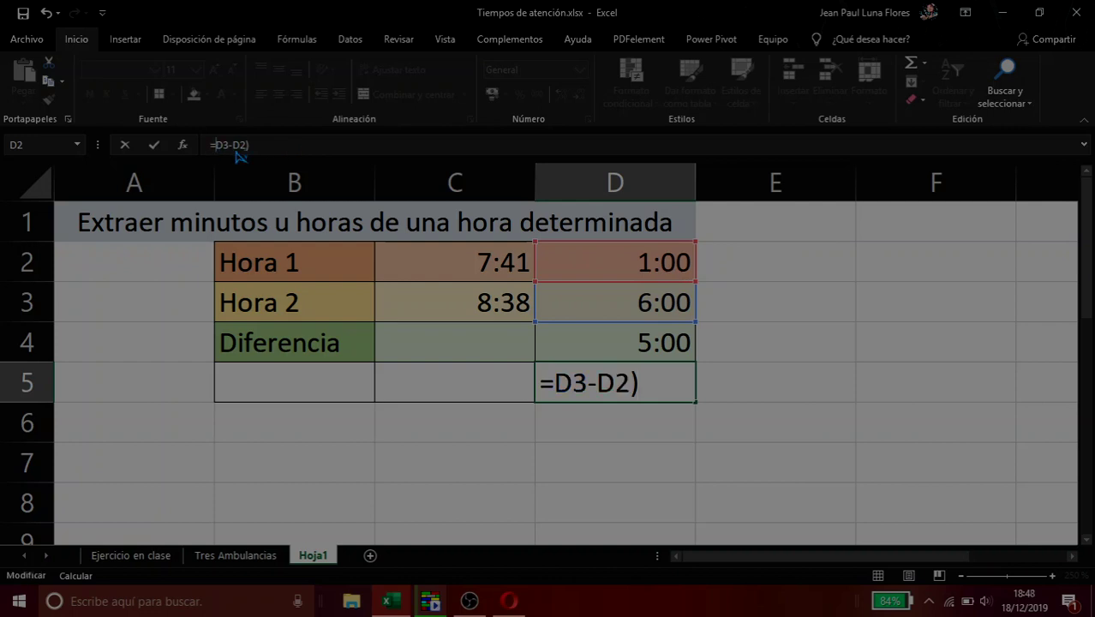
pyautogui.write('(')
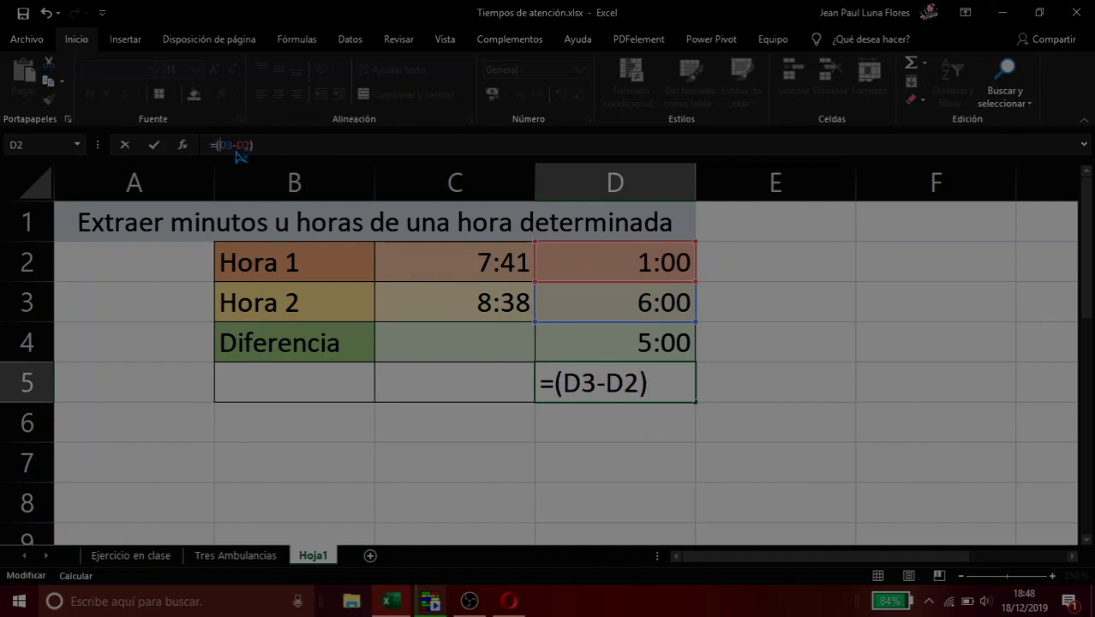
pyautogui.write('*')
pyautogui.write('24')
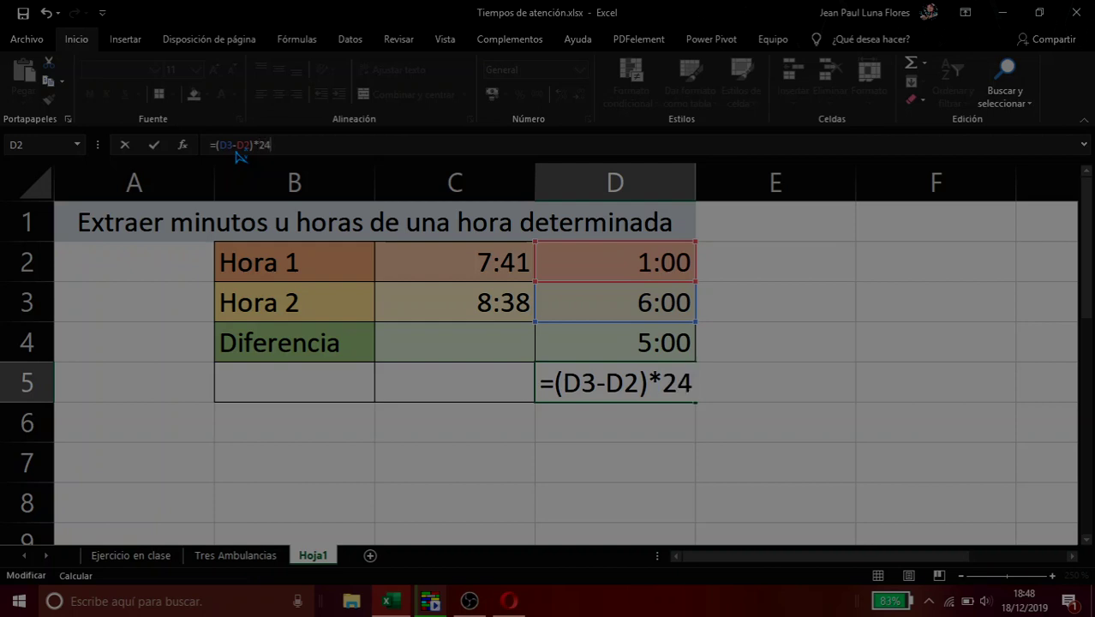
pyautogui.press('Return')
pyautogui.press('Up')
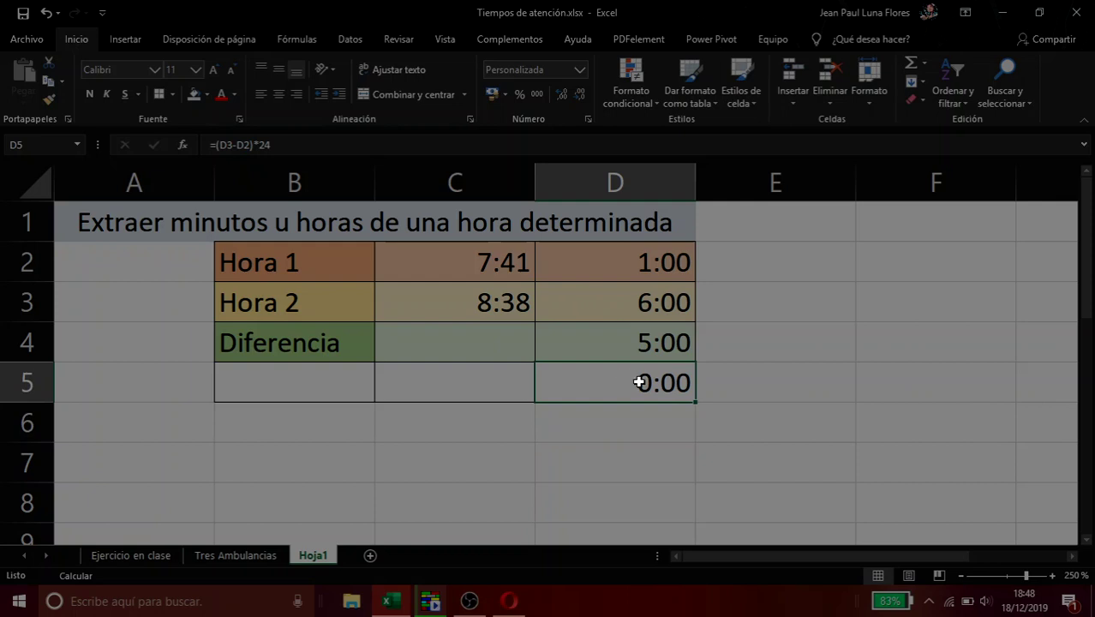
# Format D5 as Número with two decimals removed so it shows 5, then start a formula in E6.
pyautogui.click(576, 72)
pyautogui.click(561, 137)
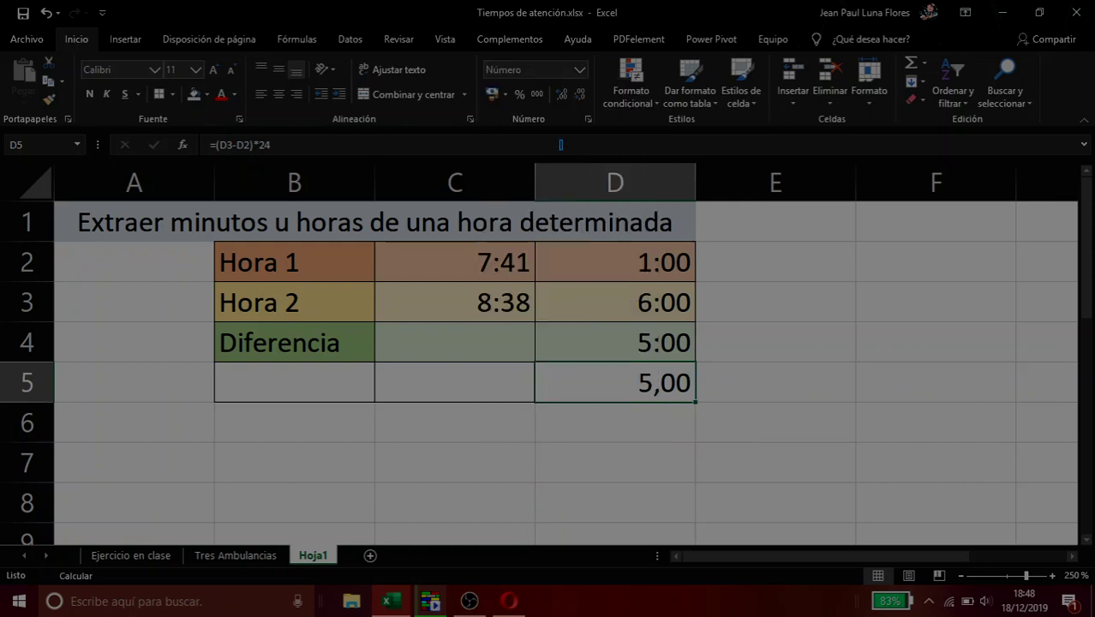
pyautogui.press('Return')
pyautogui.click(645, 394)
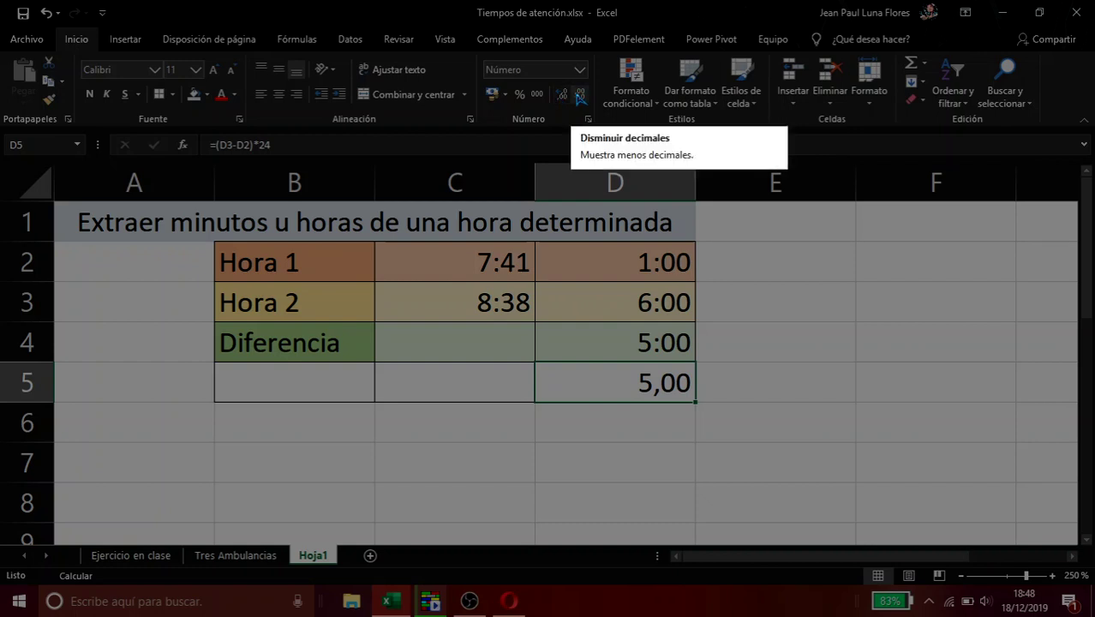
pyautogui.click(580, 96)
pyautogui.click(579, 96)
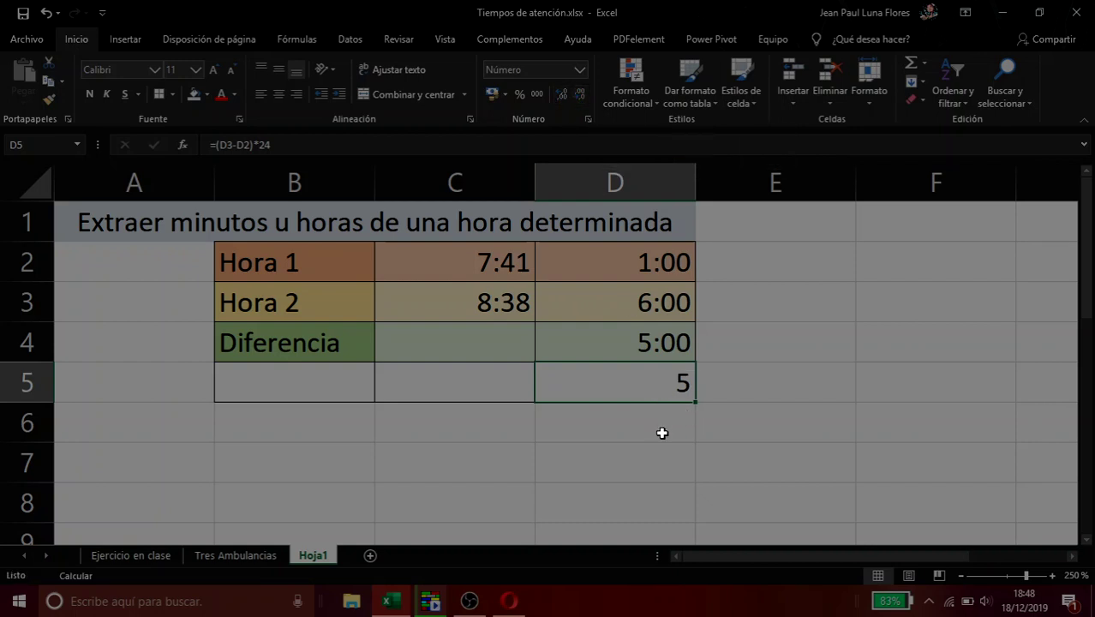
pyautogui.click(717, 424)
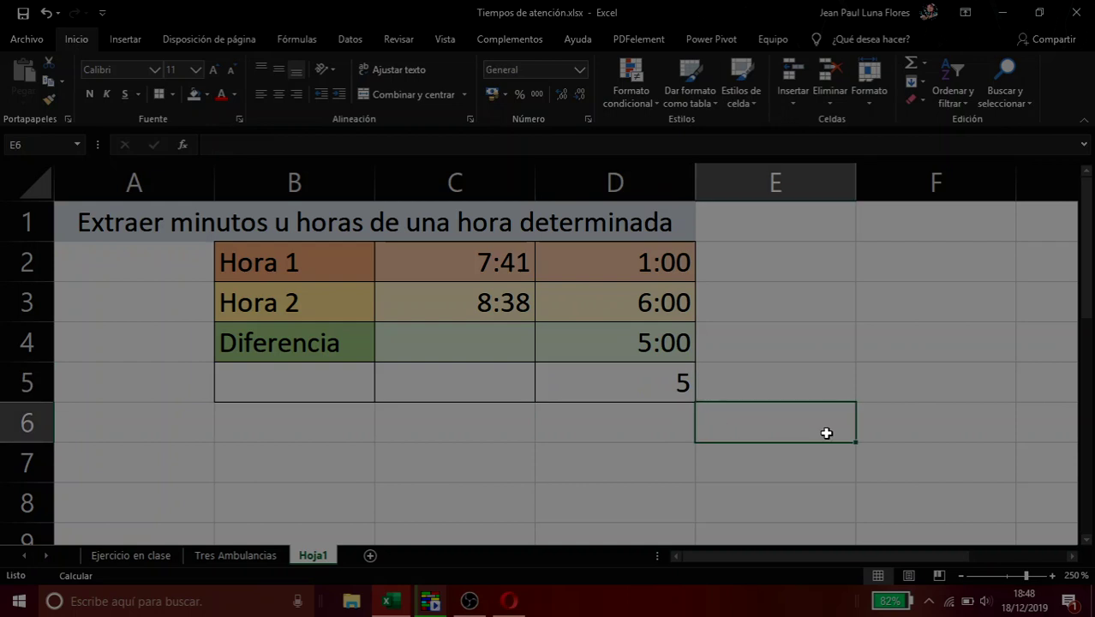
pyautogui.write('=')
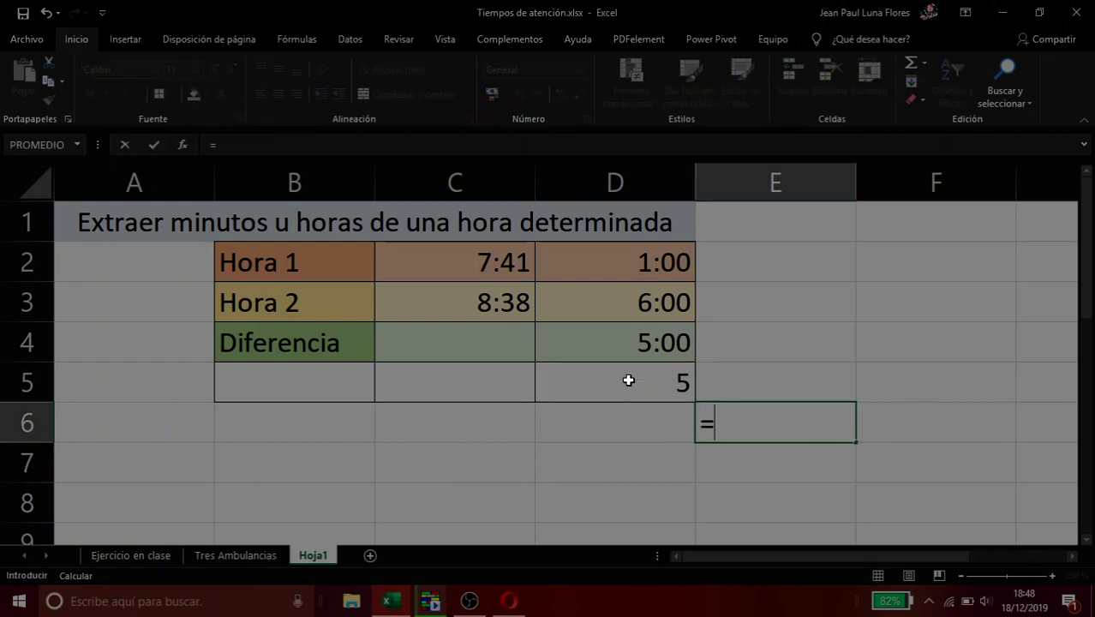
pyautogui.click(673, 384)
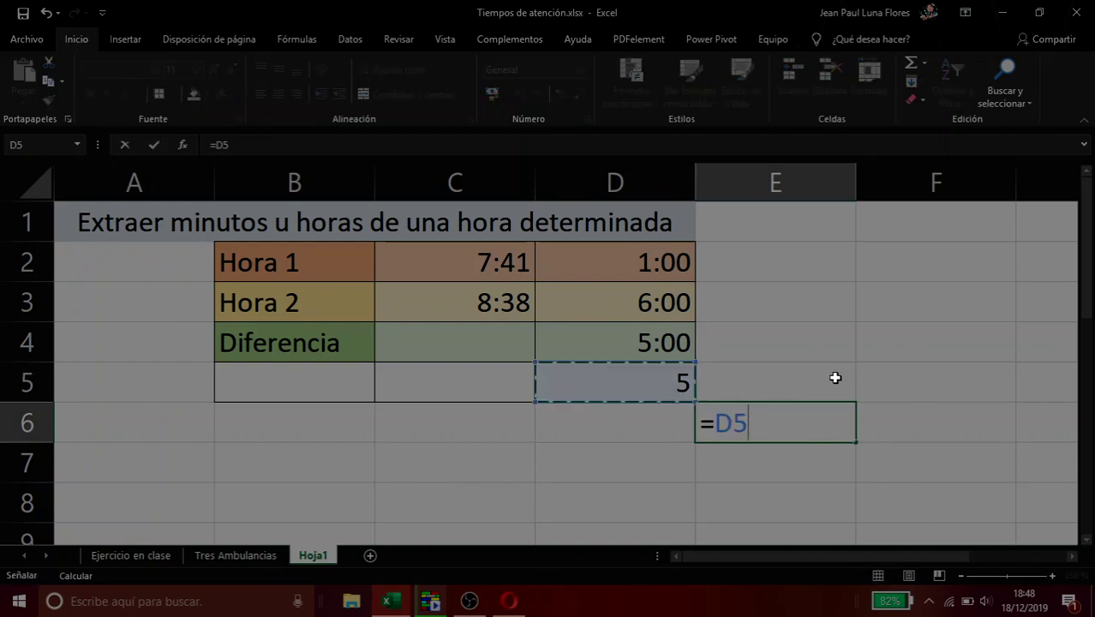
pyautogui.write('+1')
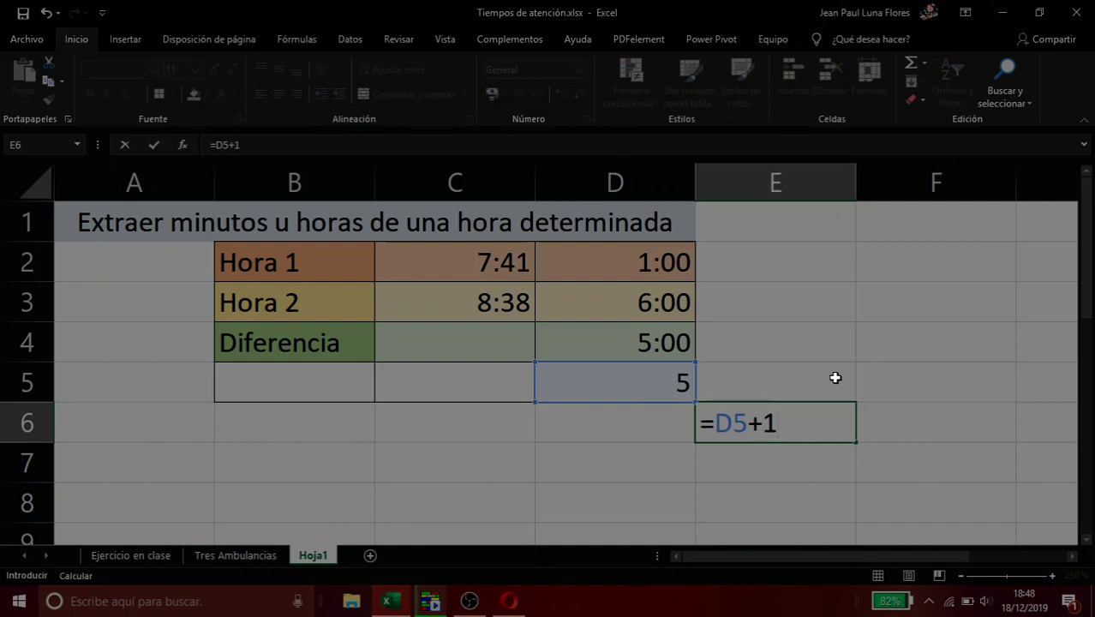
pyautogui.press('Return')
pyautogui.press('Up')
pyautogui.press('Left')
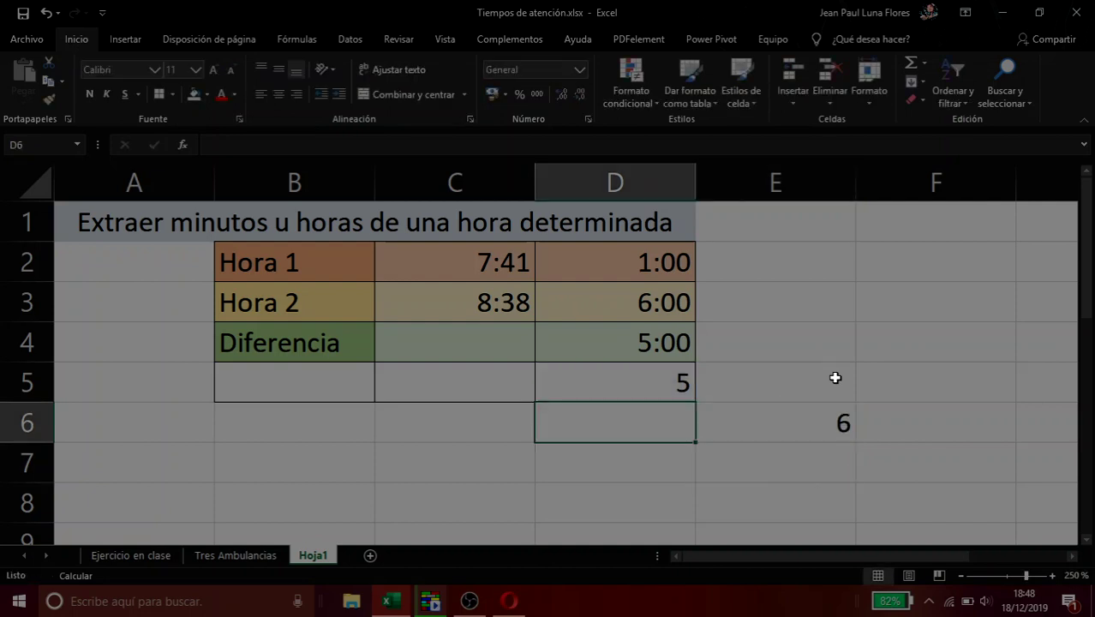
pyautogui.press('Right')
pyautogui.press('Delete')
# Review the 7:41 and 8:38 times and column D values, ending on the empty C4.
pyautogui.press('Up')
pyautogui.press('Left')
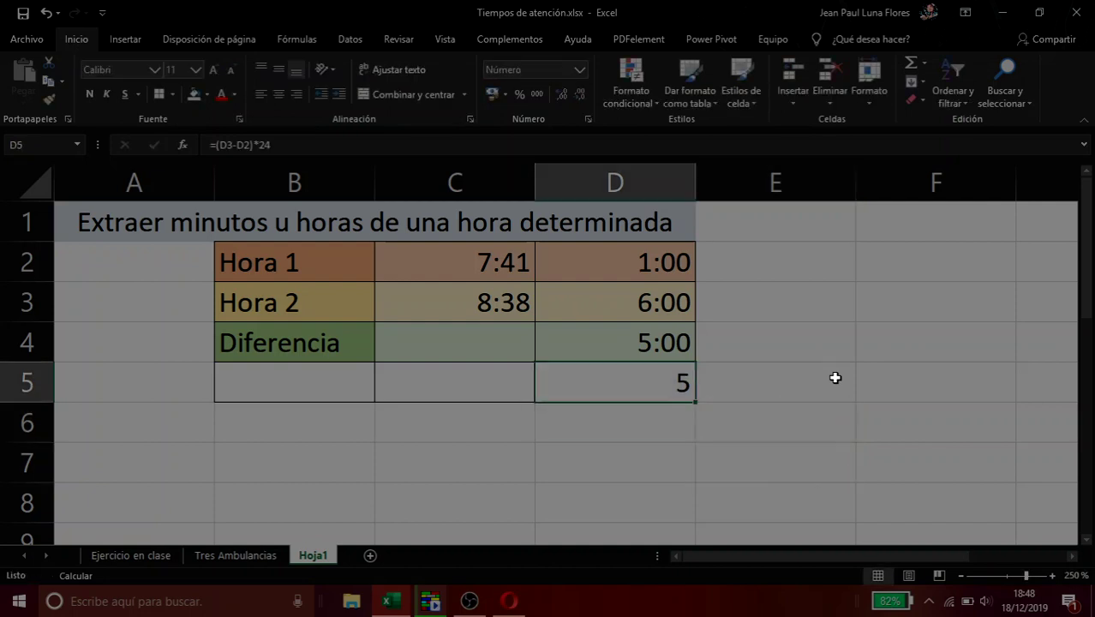
pyautogui.press('Left')
pyautogui.press('Right')
pyautogui.press('Up')
pyautogui.press('Up')
pyautogui.press('Down')
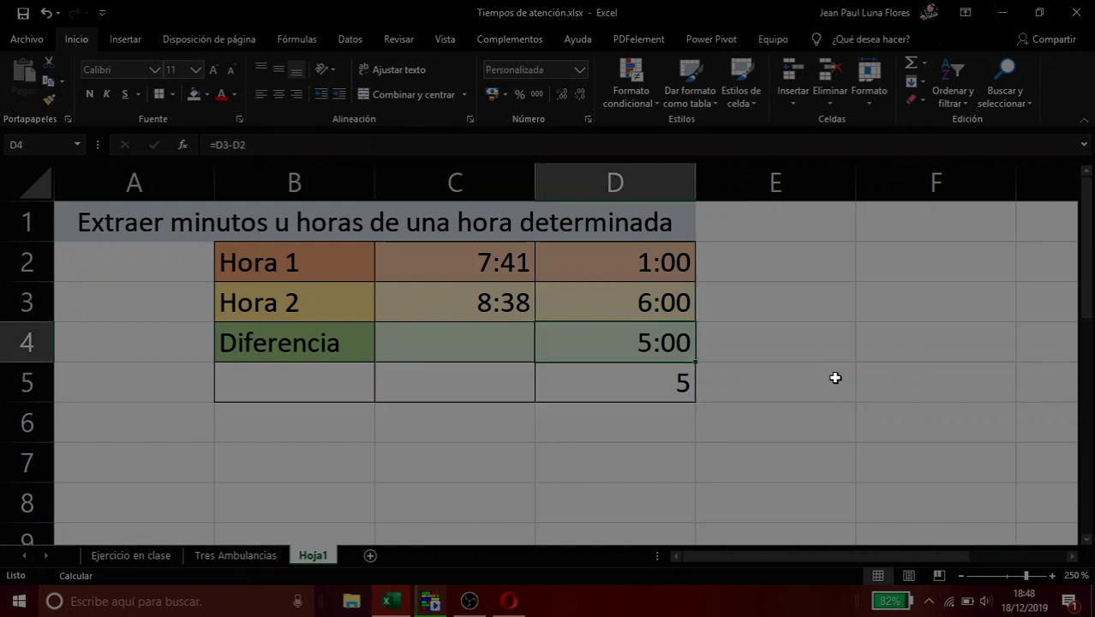
pyautogui.press('Left')
pyautogui.press('Up')
pyautogui.press('Up')
pyautogui.press('Down')
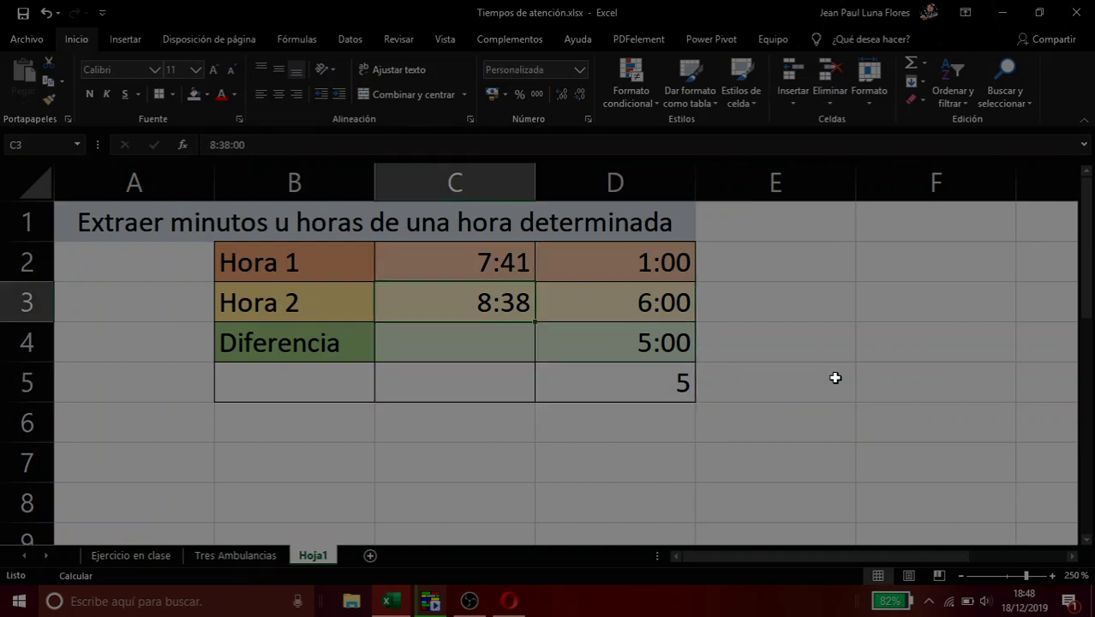
pyautogui.press('Up')
pyautogui.press('Right')
pyautogui.press('Down')
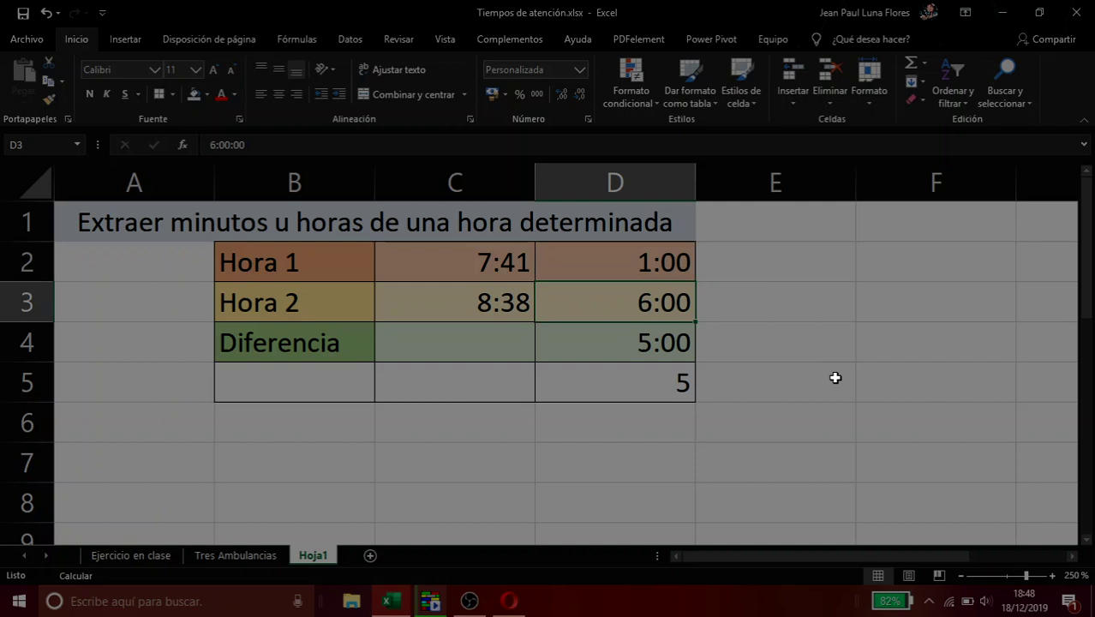
pyautogui.press('Left')
pyautogui.press('Up')
pyautogui.press('Down')
pyautogui.press('Up')
pyautogui.press('Right')
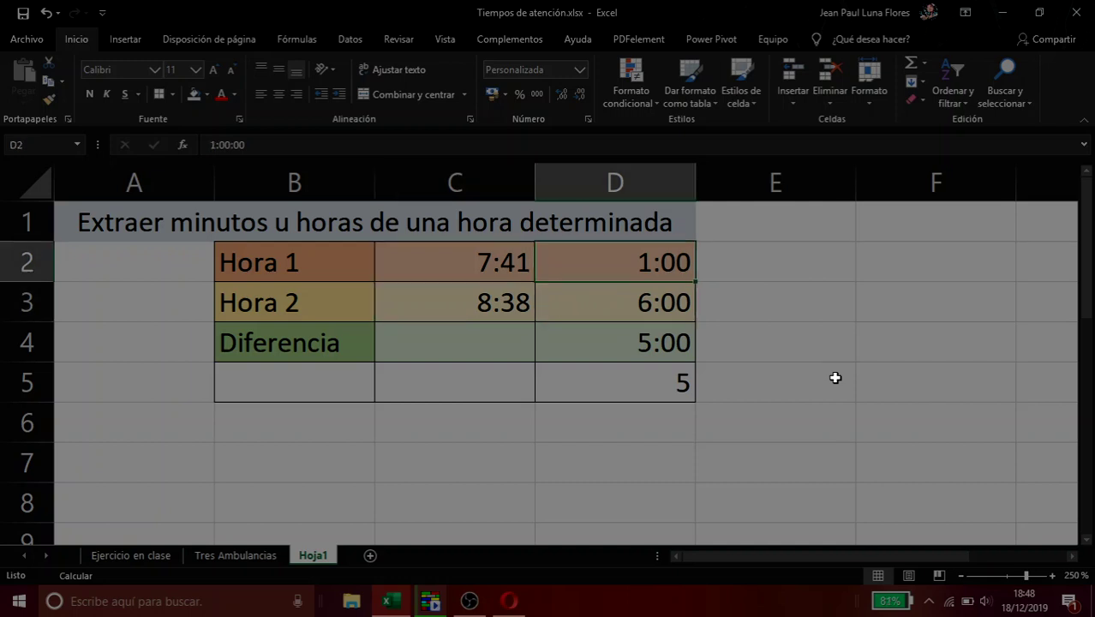
pyautogui.press('Left')
pyautogui.press('Down')
pyautogui.press('Up')
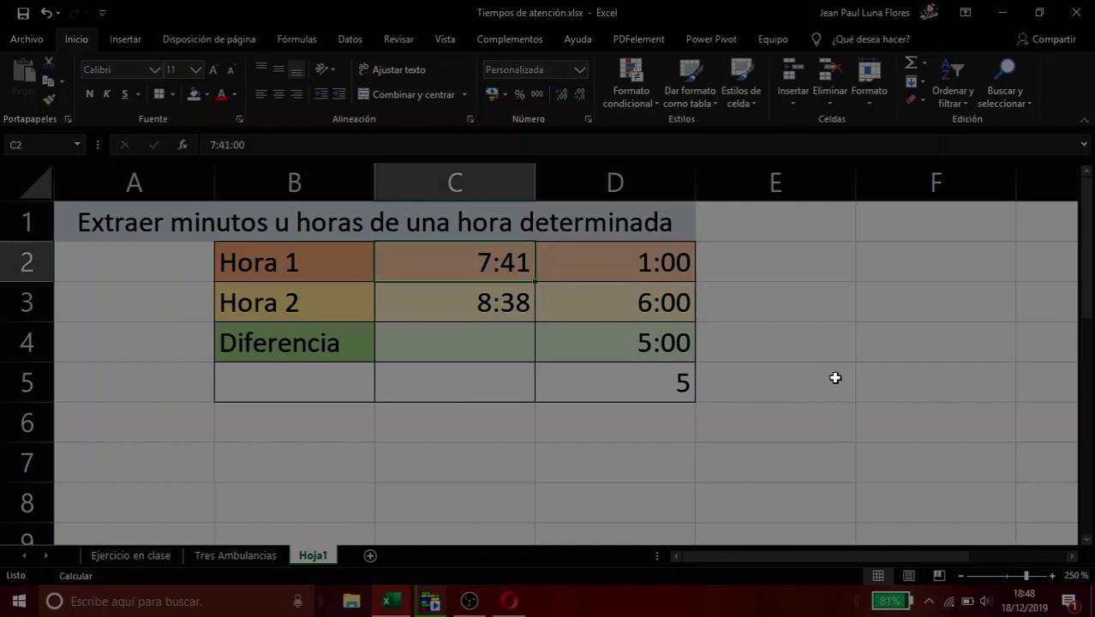
pyautogui.press('Down')
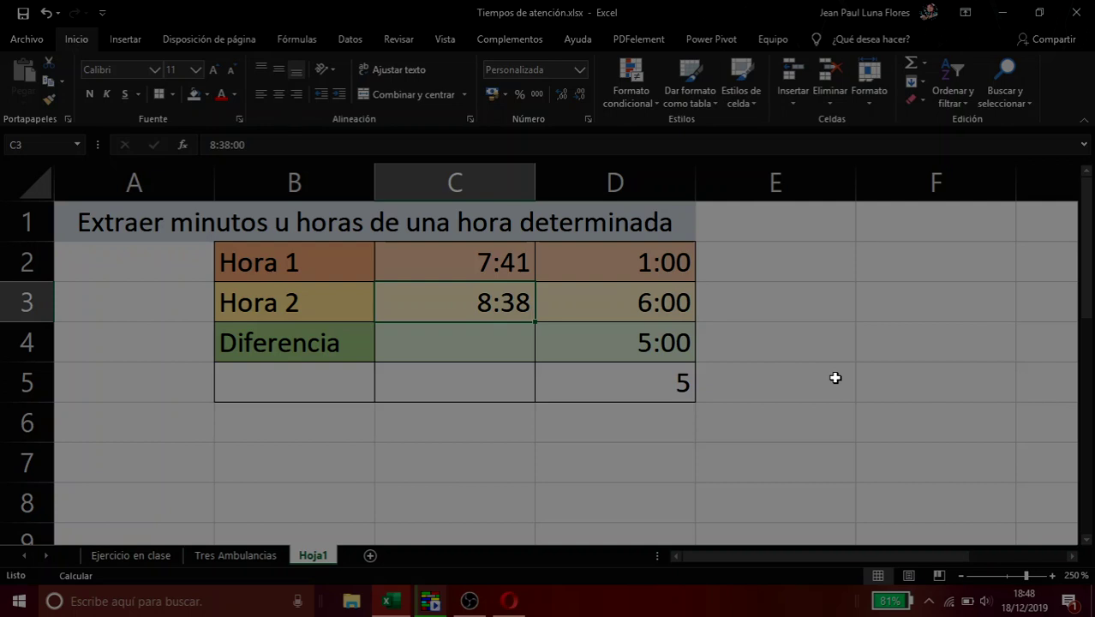
pyautogui.press('Down')
pyautogui.press('Up')
pyautogui.press('Right')
pyautogui.press('Down')
pyautogui.press('Left')
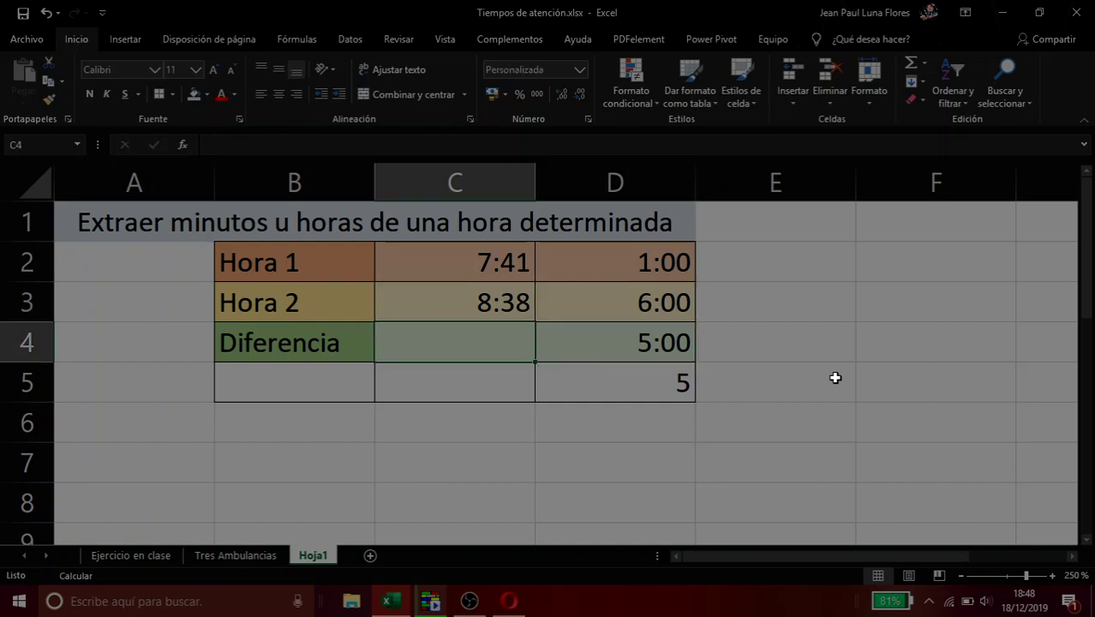
# Enter =C3-C2 in C4, showing the 0:57:00 gap.
pyautogui.write('=')
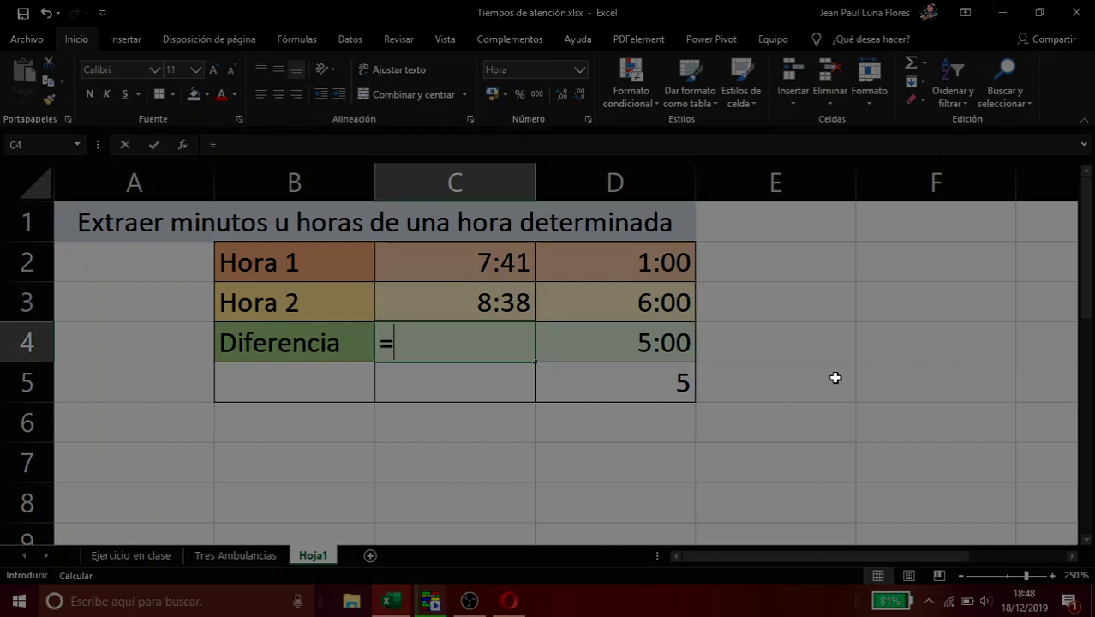
pyautogui.click(523, 303)
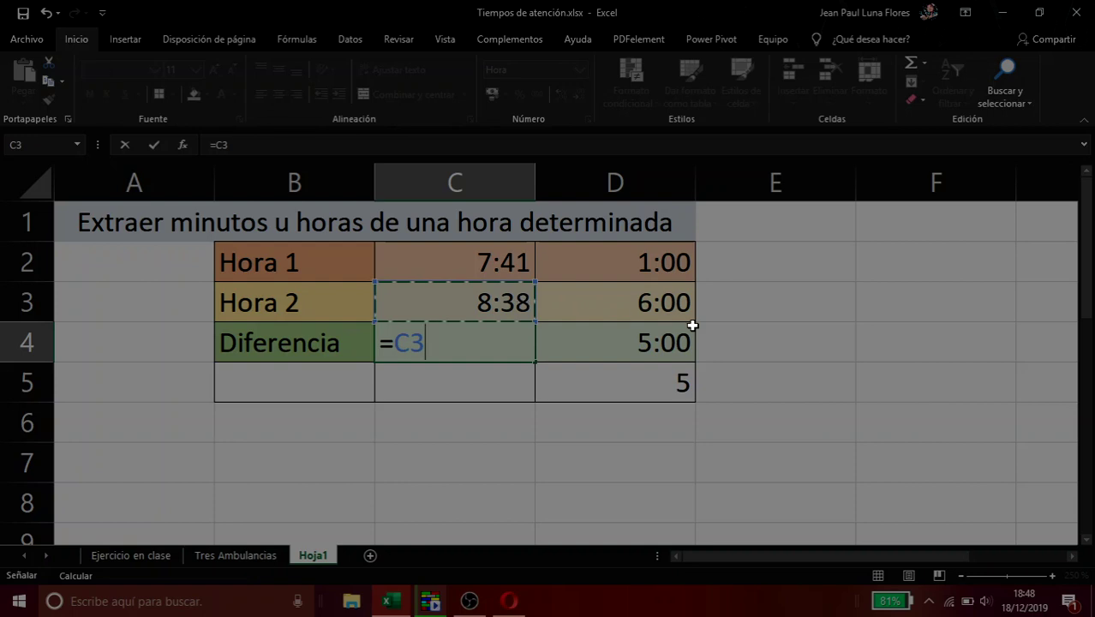
pyautogui.write('-')
pyautogui.click(407, 257)
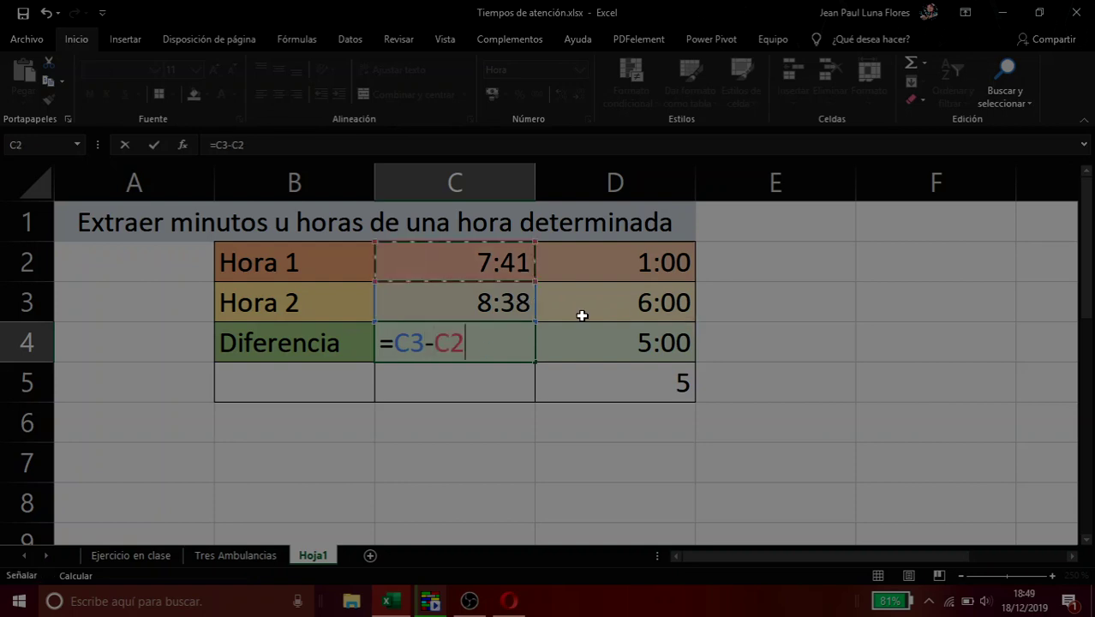
pyautogui.press('Return')
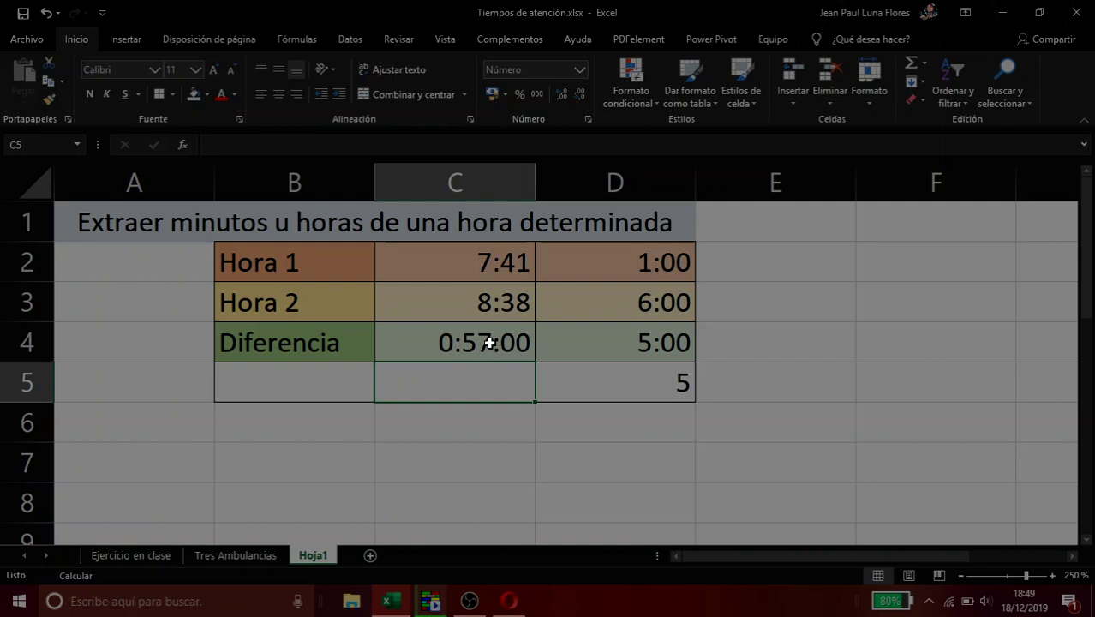
# Check C2 through C4 and the D5 hours formula, then select C5.
pyautogui.click(489, 343)
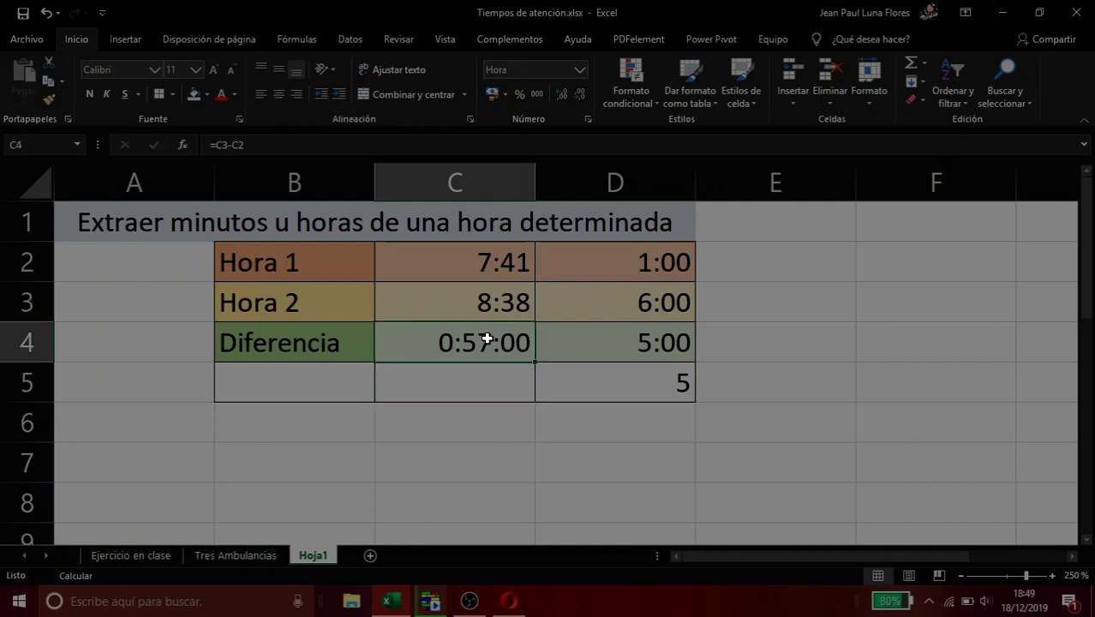
pyautogui.click(504, 263)
pyautogui.click(500, 310)
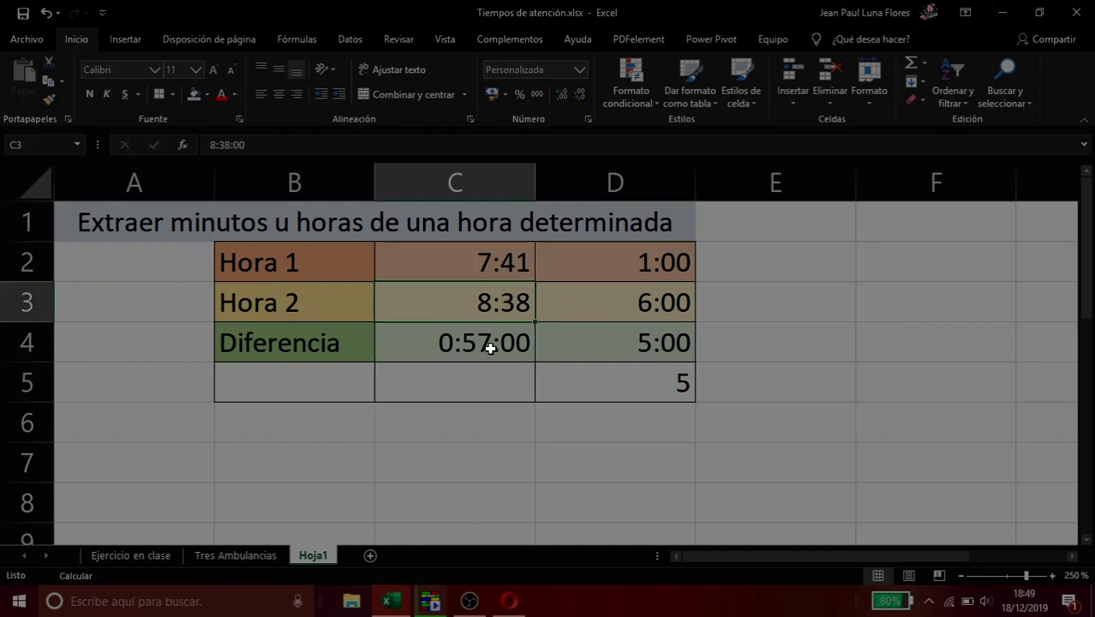
pyautogui.click(490, 351)
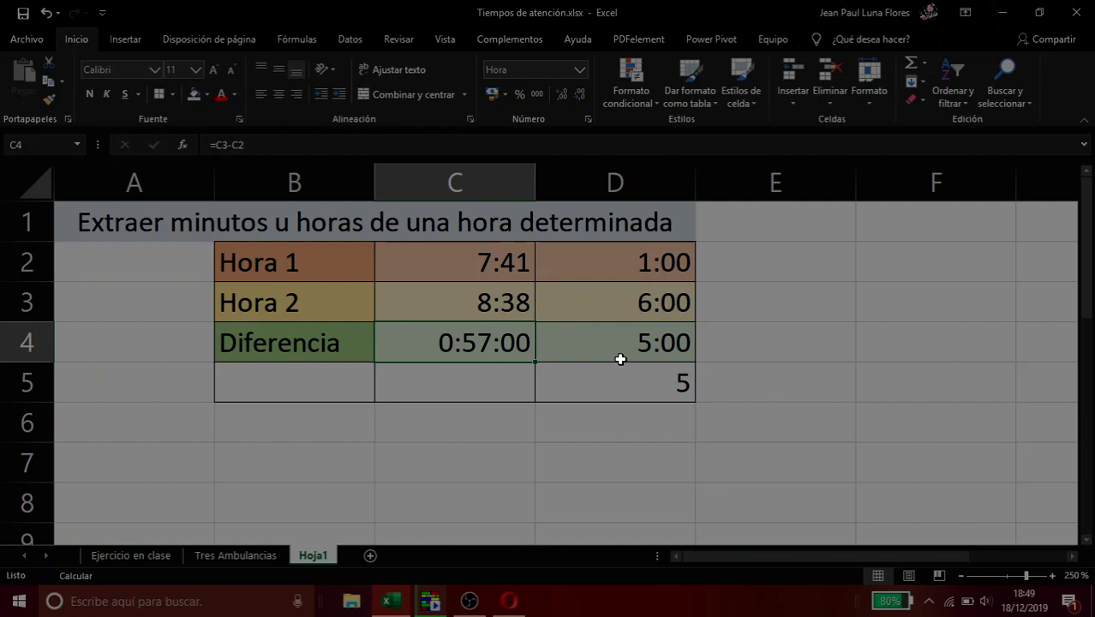
pyautogui.click(484, 313)
pyautogui.click(487, 264)
pyautogui.press('Down')
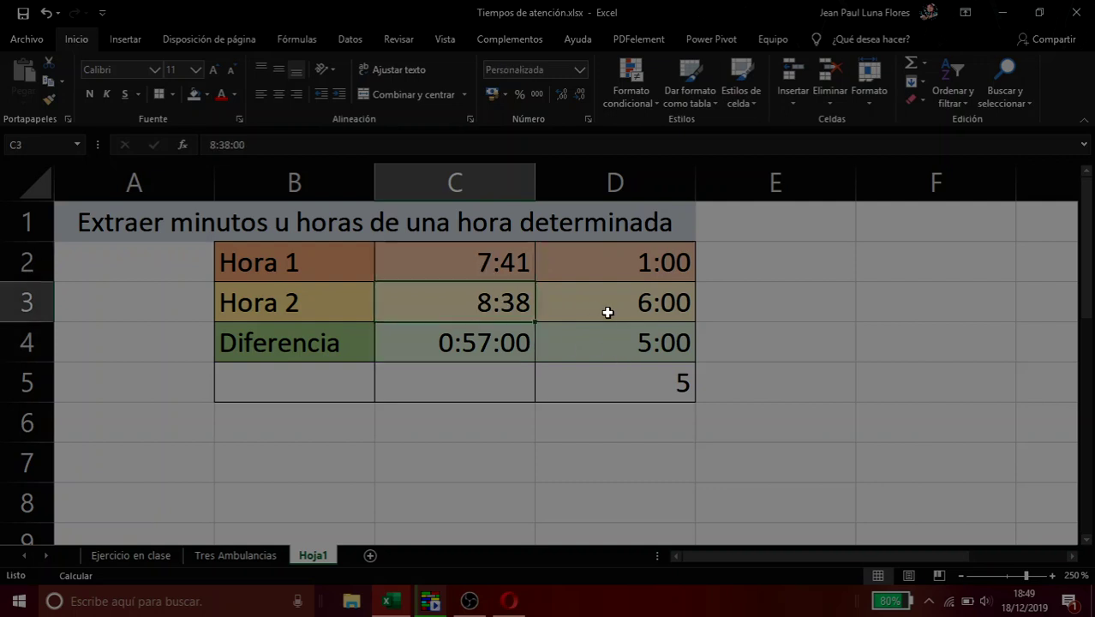
pyautogui.press('Down')
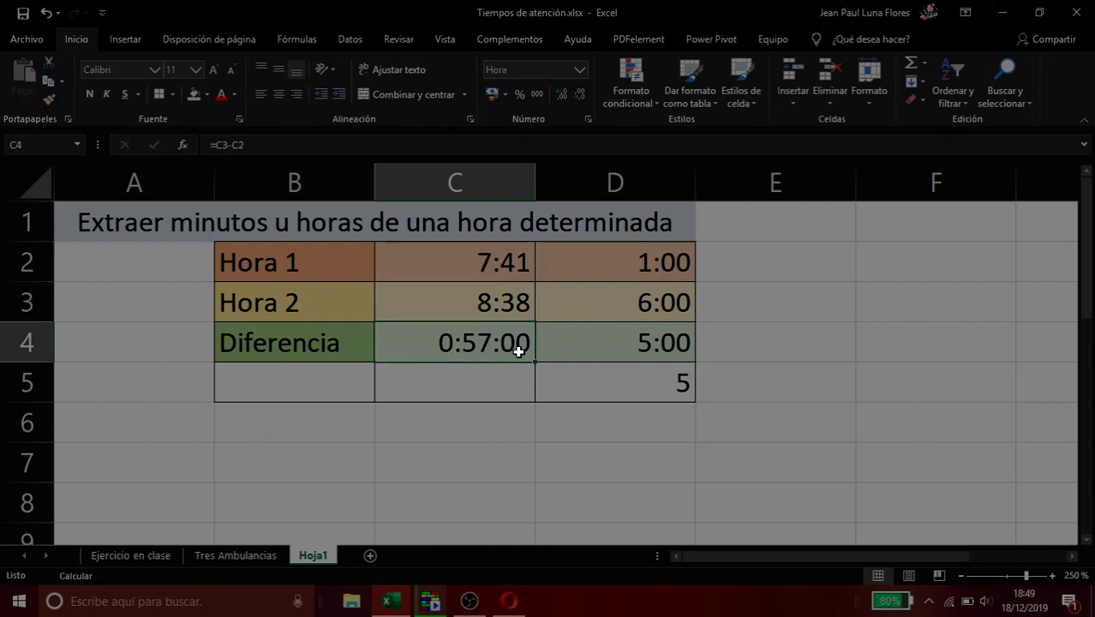
pyautogui.click(610, 383)
pyautogui.click(497, 70)
pyautogui.click(489, 375)
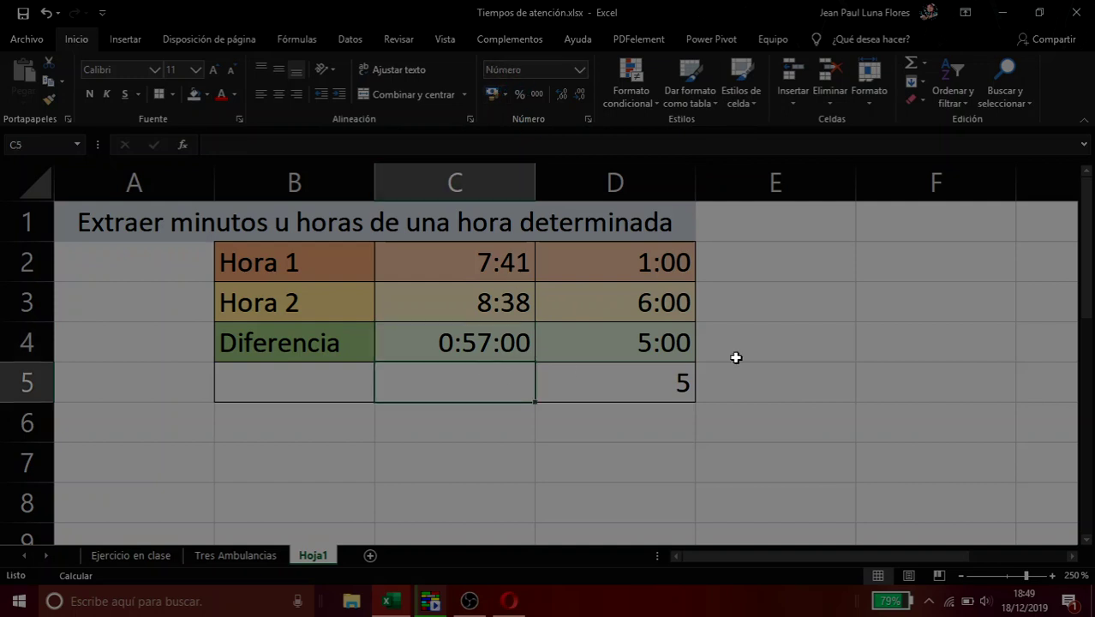
# Enter =C4*24 in C5, giving 0,95 hours, and reselect it.
pyautogui.write('=')
pyautogui.click(481, 344)
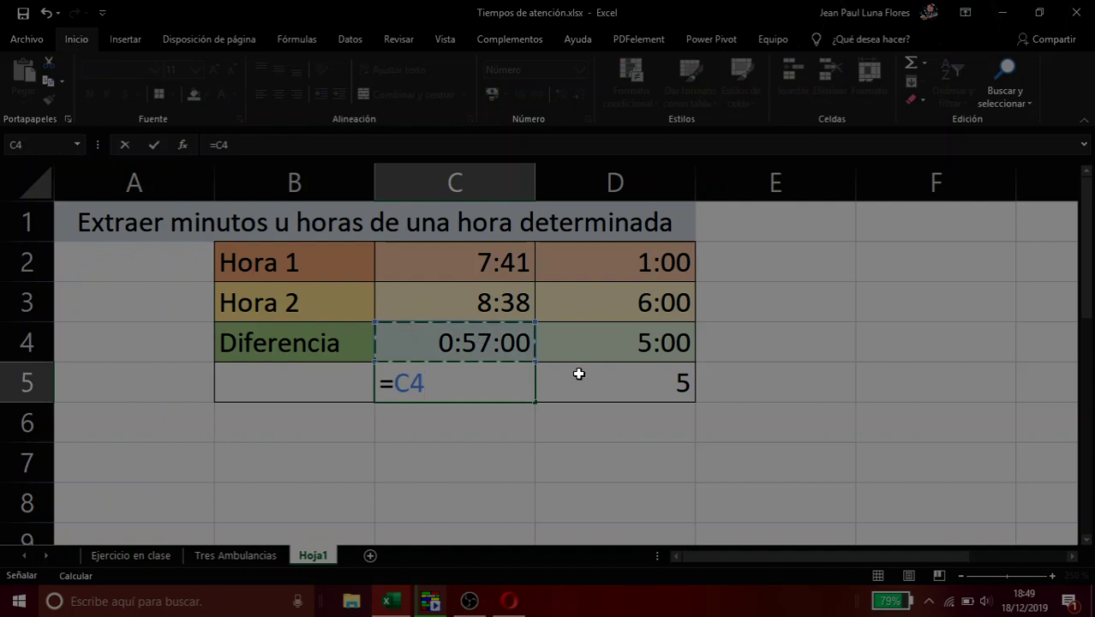
pyautogui.write('*')
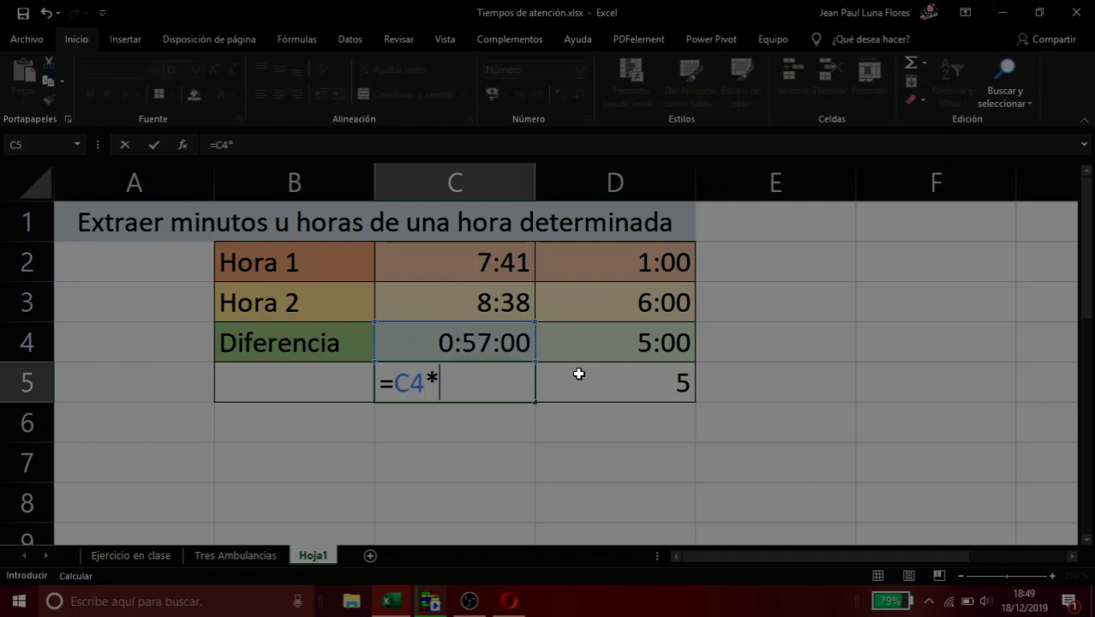
pyautogui.write('24')
pyautogui.press('Return')
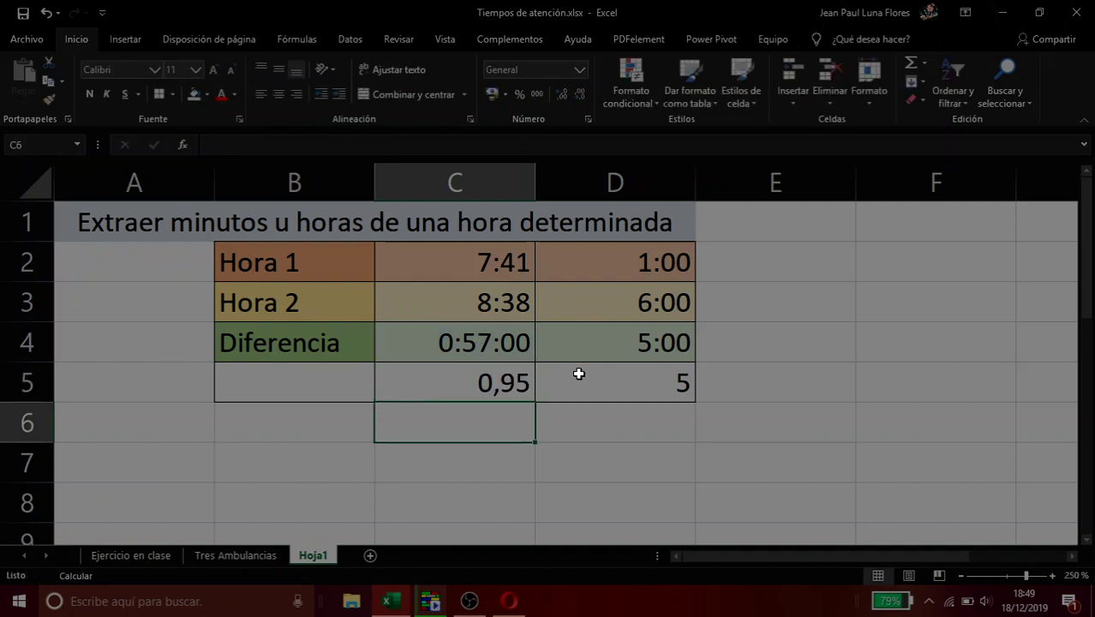
pyautogui.press('Up')
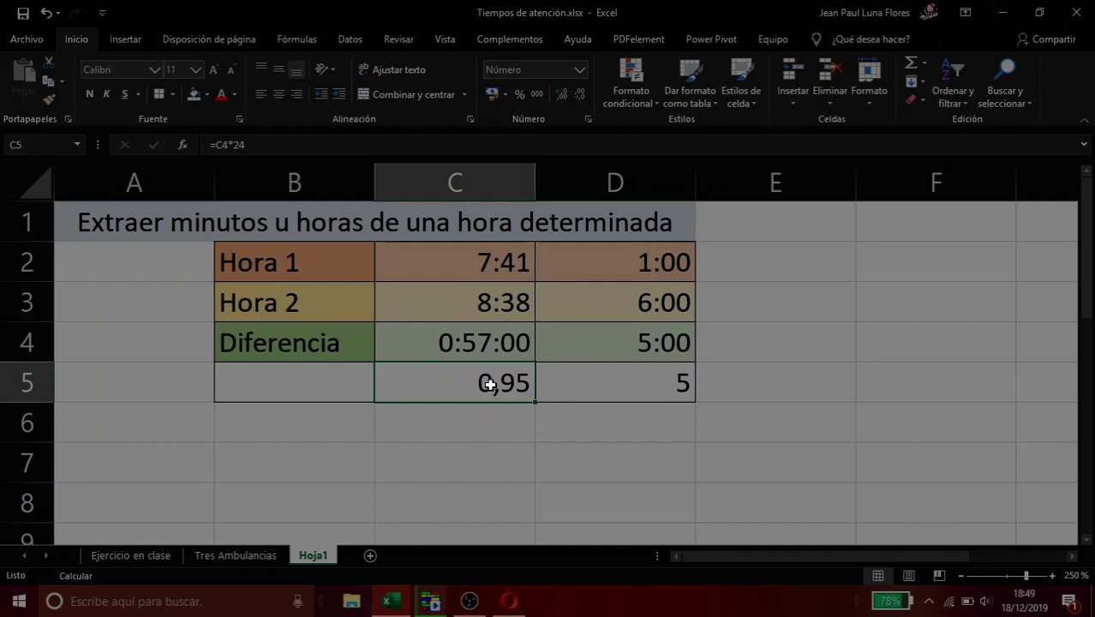
# Compare the C5 formula against the D5 hours formula.
pyautogui.click(601, 377)
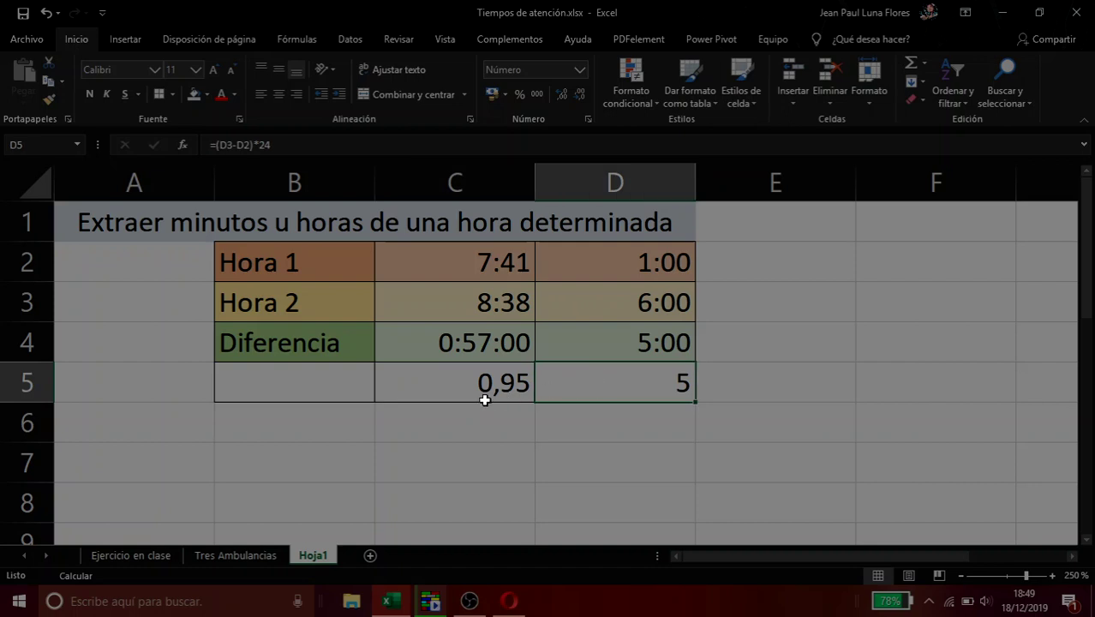
pyautogui.click(496, 379)
pyautogui.click(573, 380)
pyautogui.click(489, 390)
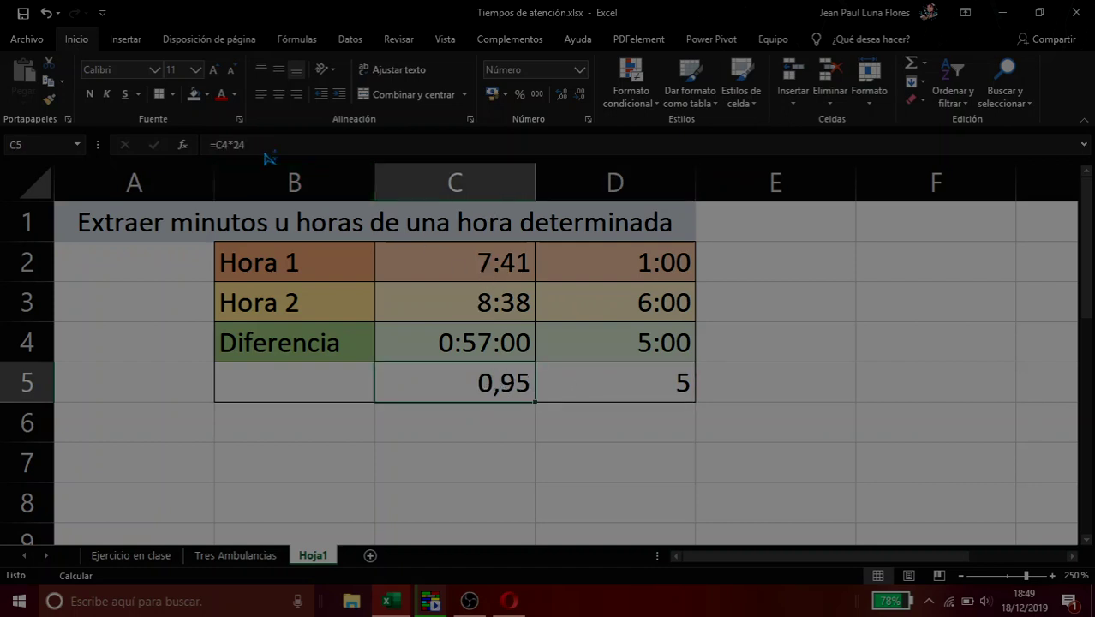
pyautogui.click(590, 384)
pyautogui.click(525, 388)
# Change C5 to =C4*1440 in General format so it shows 57 minutes.
pyautogui.press('F2')
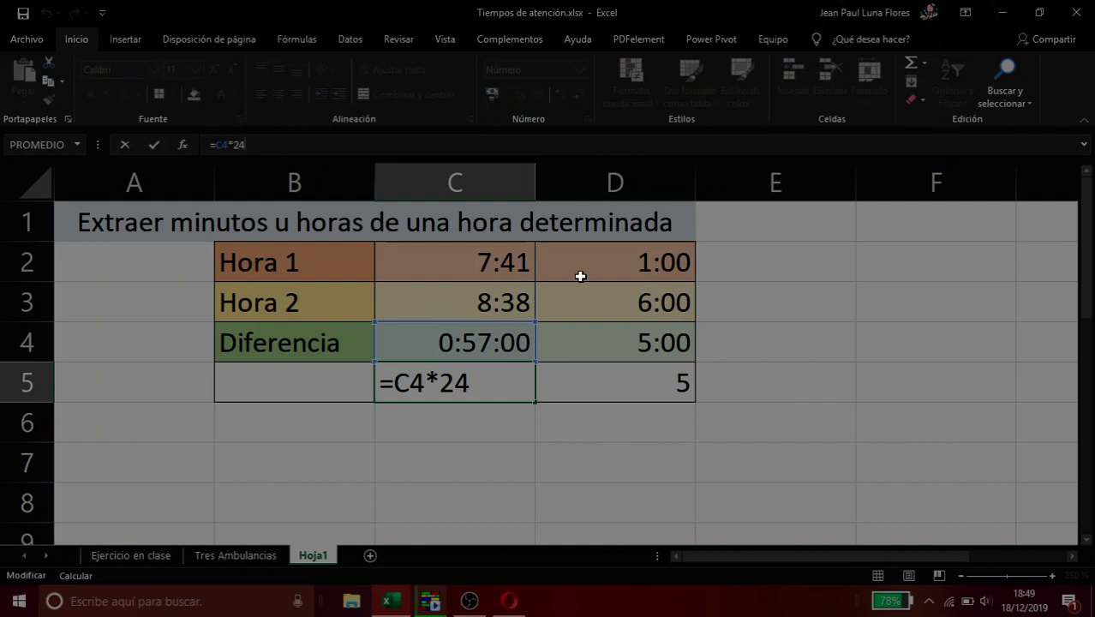
pyautogui.press('BackSpace')
pyautogui.press('BackSpace')
pyautogui.write('1')
pyautogui.write('44')
pyautogui.press('Return')
pyautogui.press('Up')
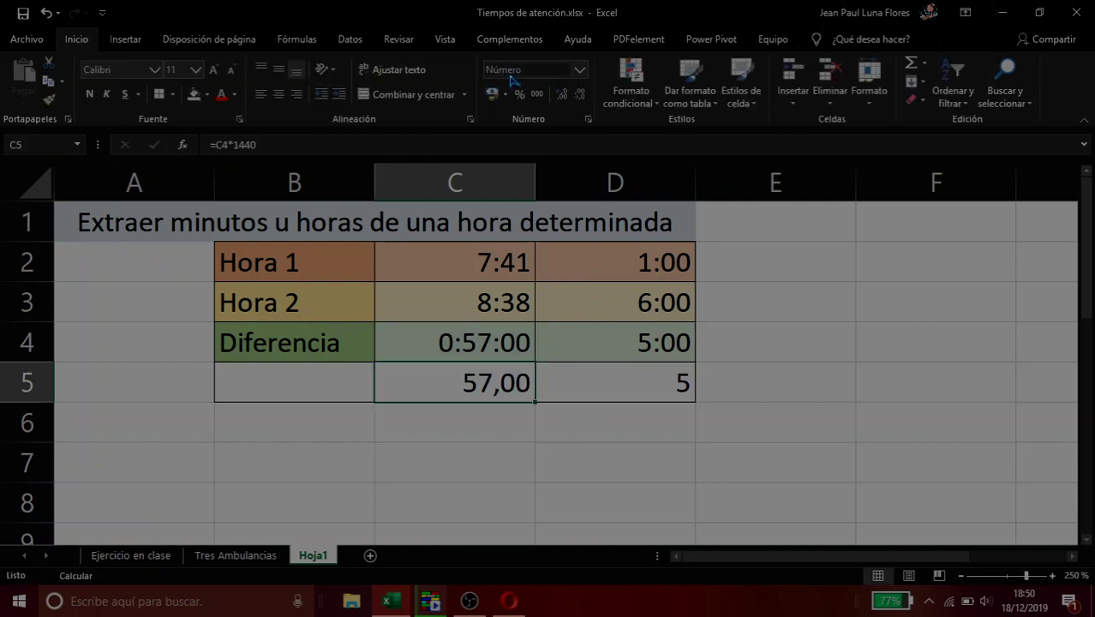
pyautogui.click(579, 70)
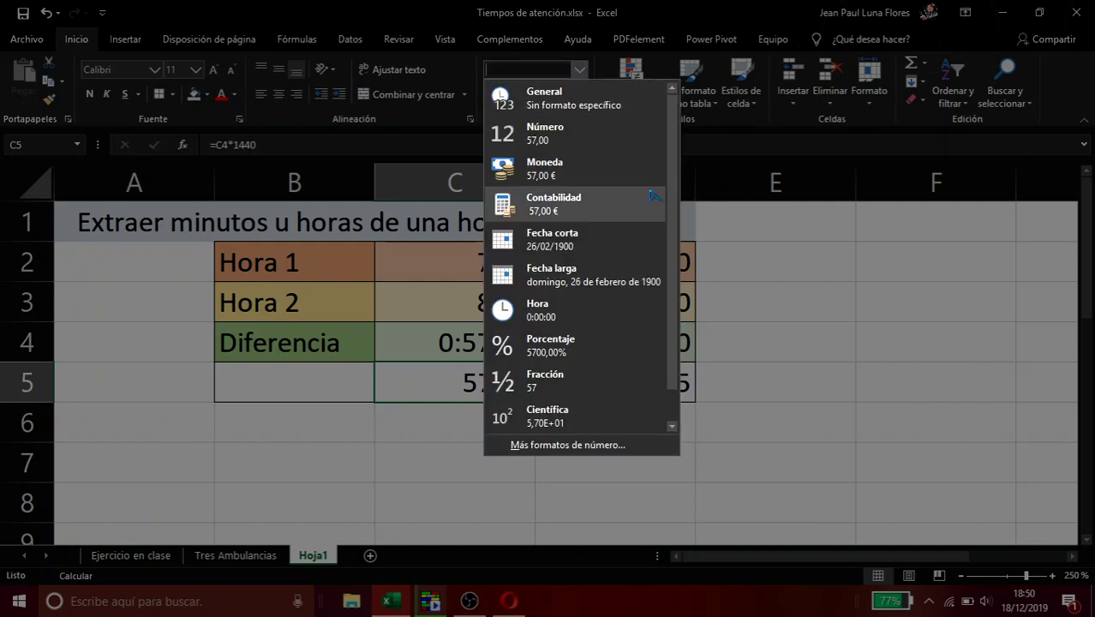
pyautogui.click(608, 110)
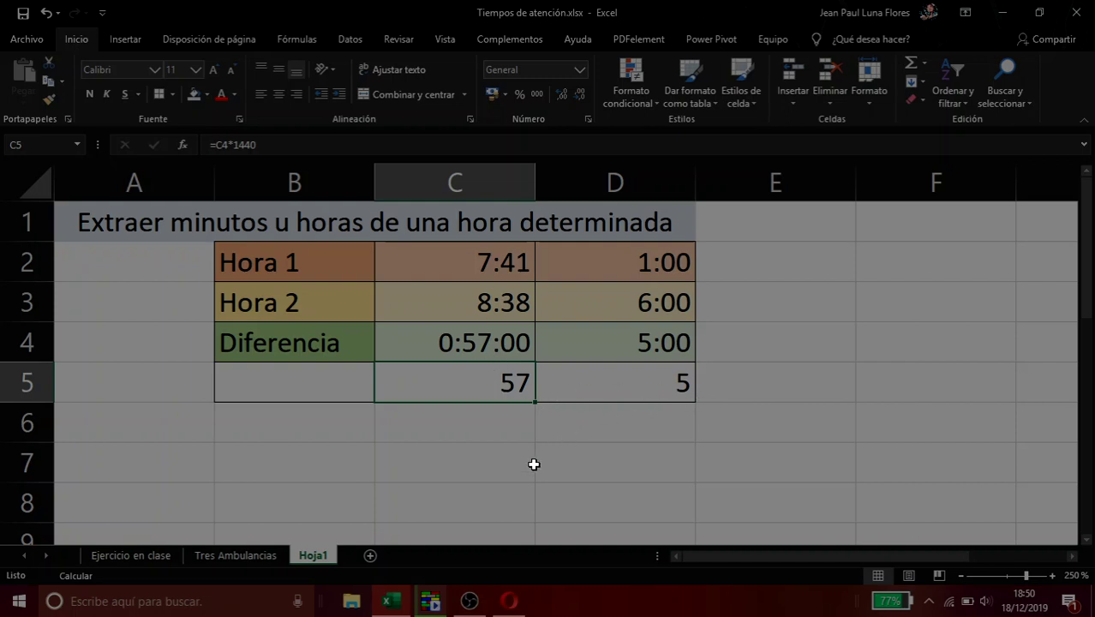
# Enter the conversion notes '1h' in E3 and '60 min' in F3.
pyautogui.click(792, 300)
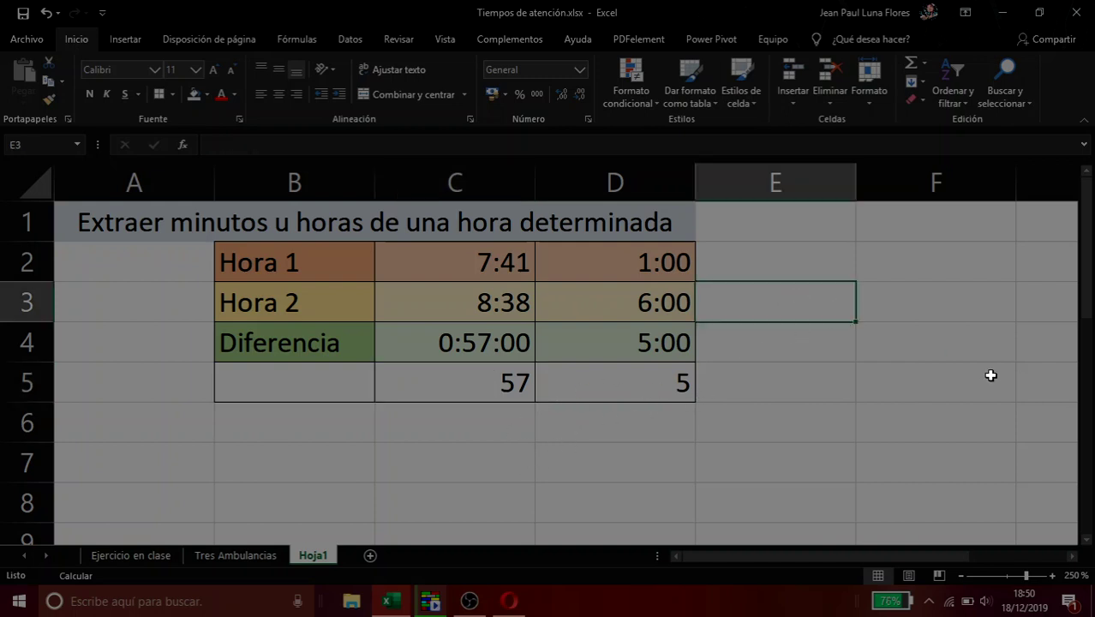
pyautogui.write('1')
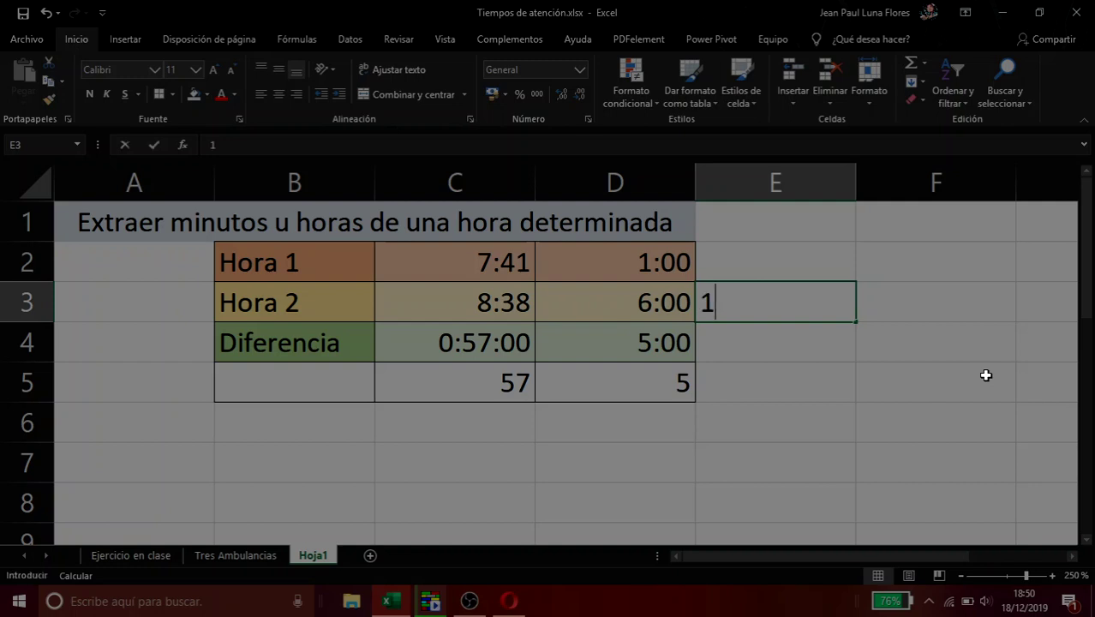
pyautogui.write('h')
pyautogui.press('Return')
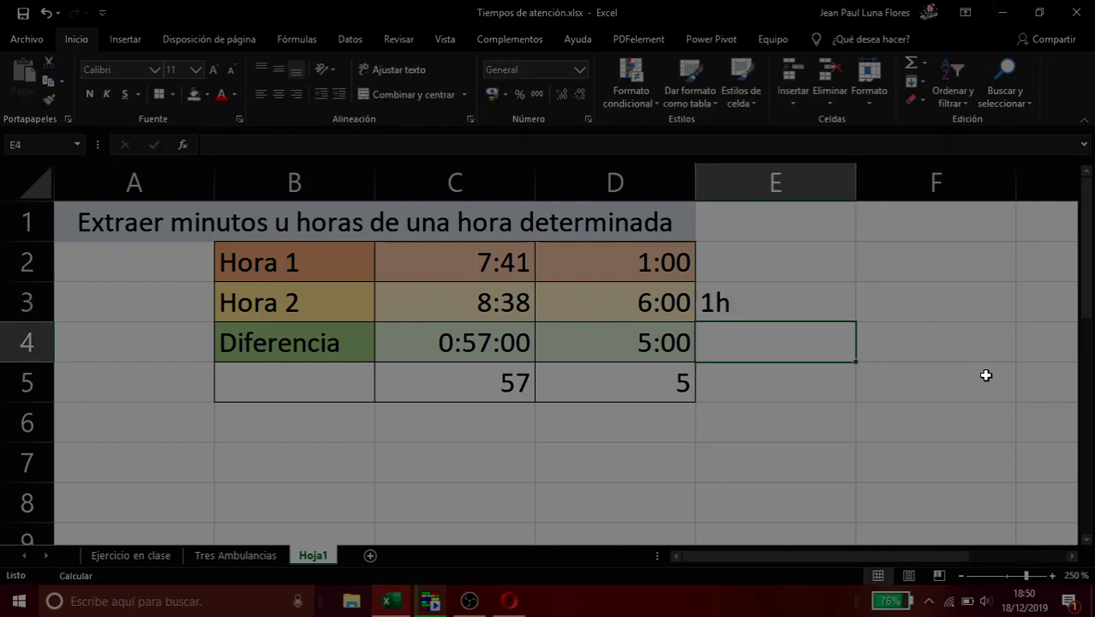
pyautogui.press('Up')
pyautogui.press('Right')
pyautogui.write('60')
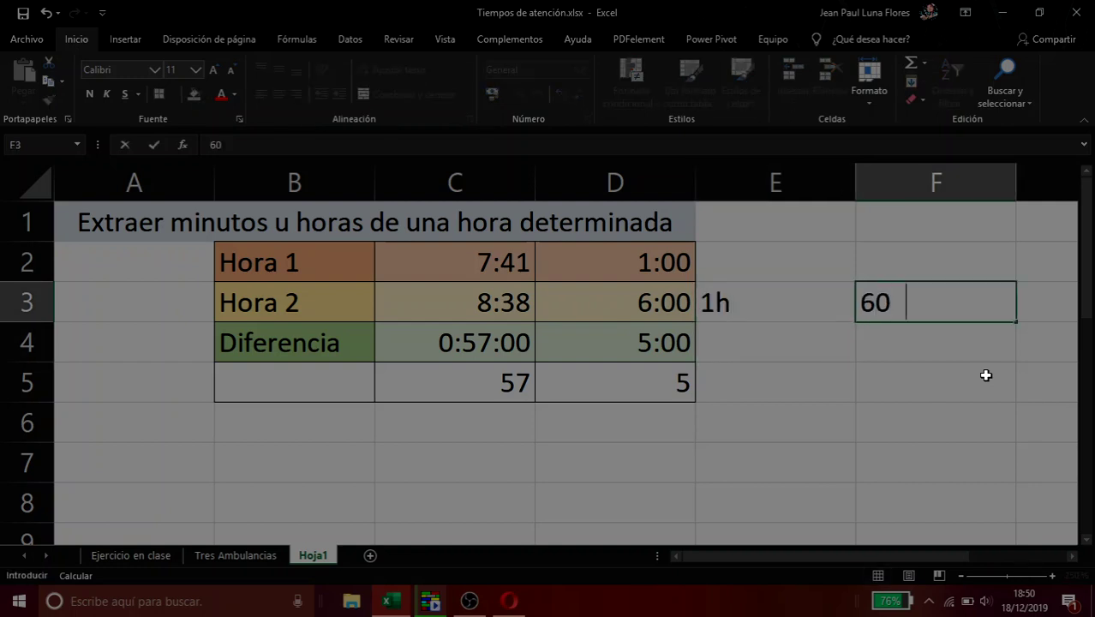
pyautogui.write('0000000000000000000000000000000000000000000000000')
pyautogui.hotkey('shift', 'Up')
pyautogui.hotkey('shift', 'Up')
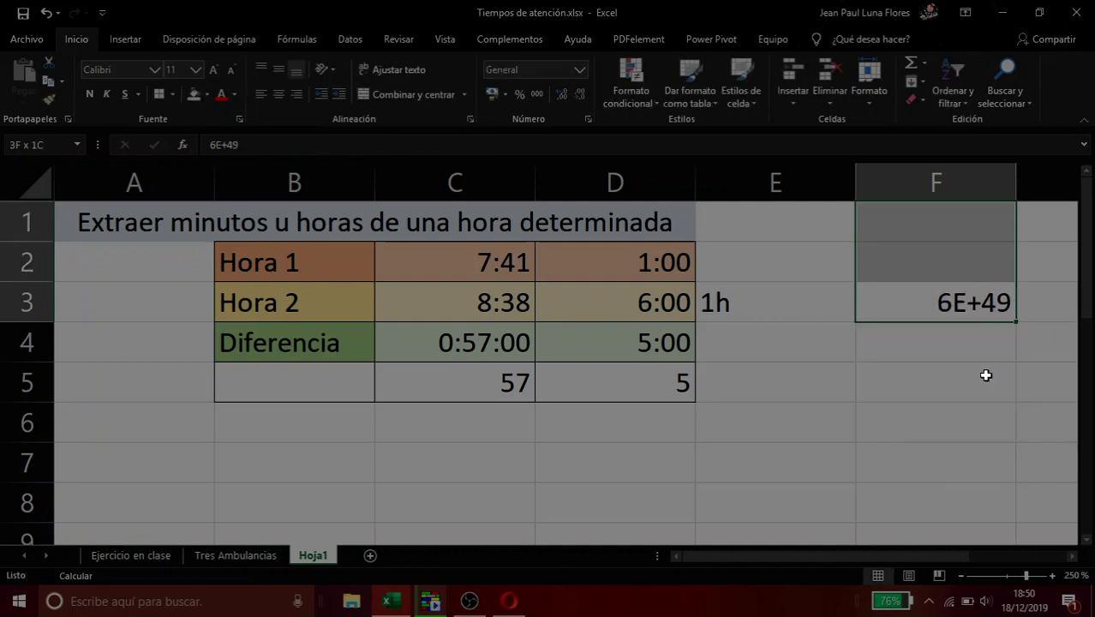
pyautogui.press('Down')
pyautogui.press('Up')
pyautogui.write('60')
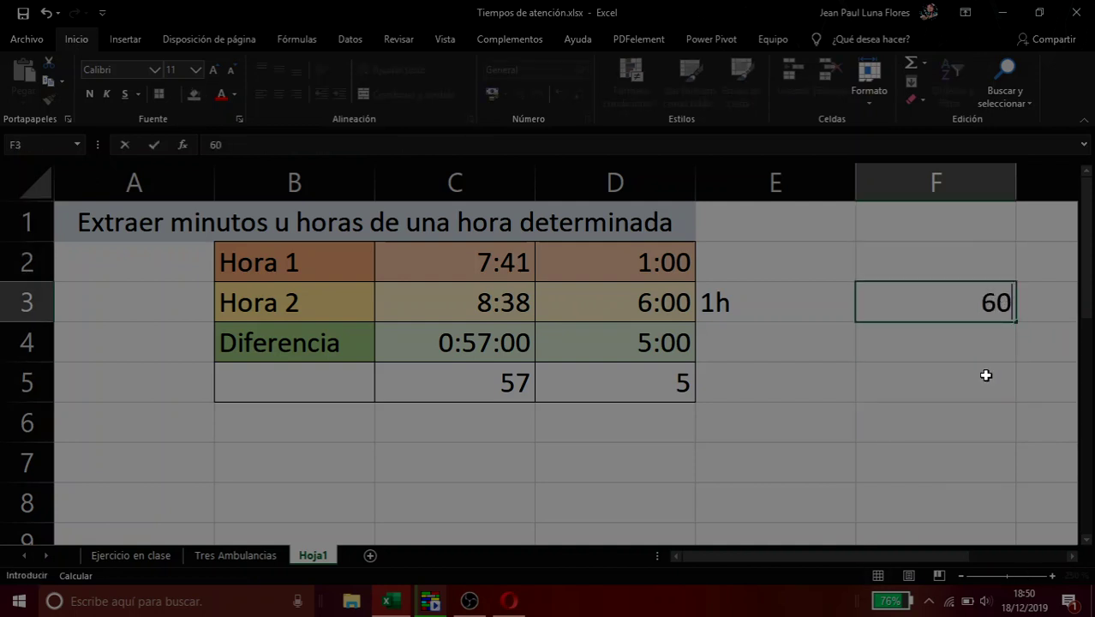
pyautogui.write(' min')
pyautogui.press('Return')
# Add the notes '24h' in E4 and '1440 min' in F4.
pyautogui.press('Left')
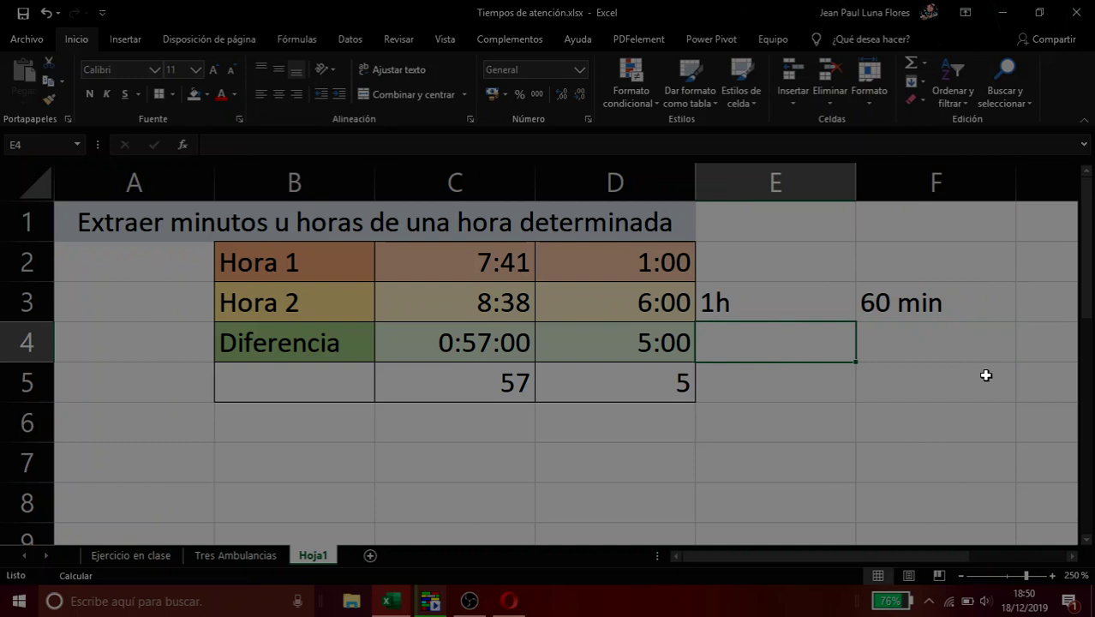
pyautogui.write('24h')
pyautogui.press('Tab')
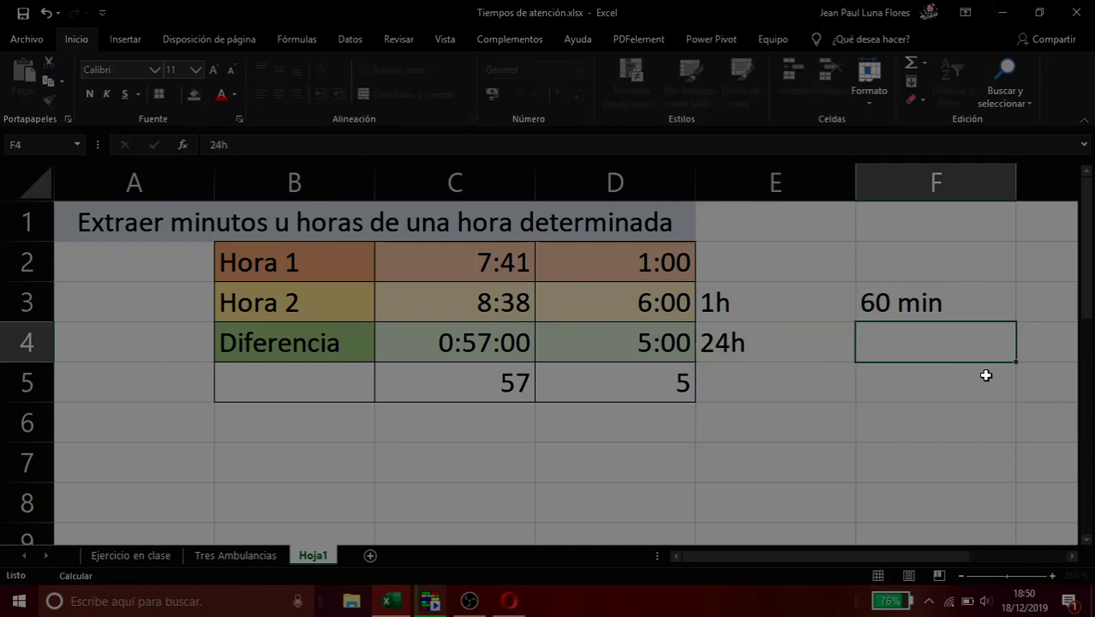
pyautogui.write('11')
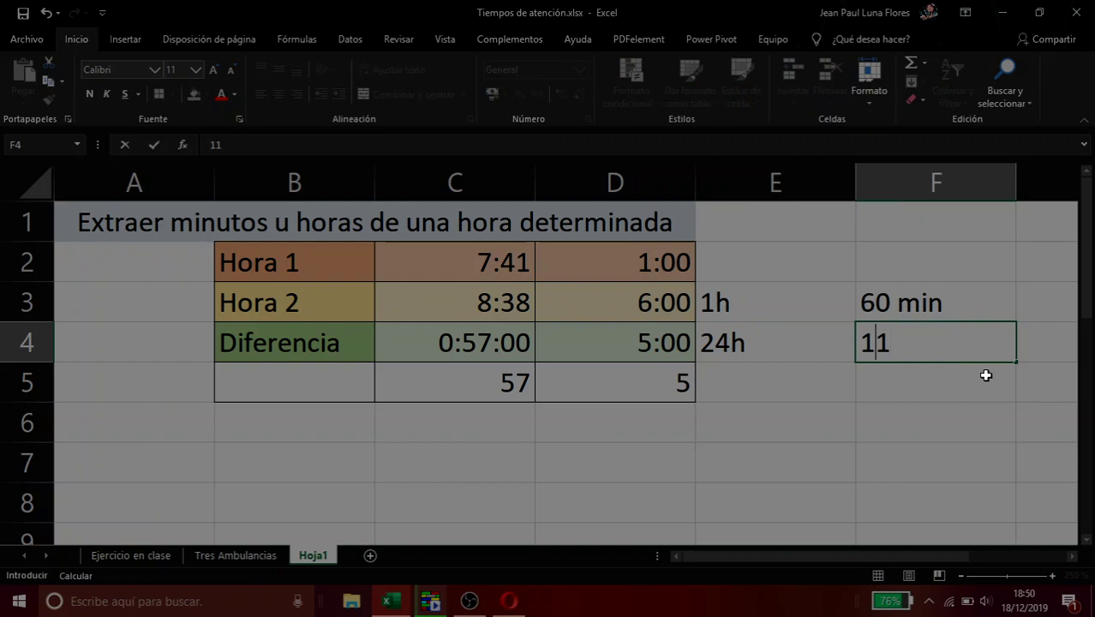
pyautogui.write('440')
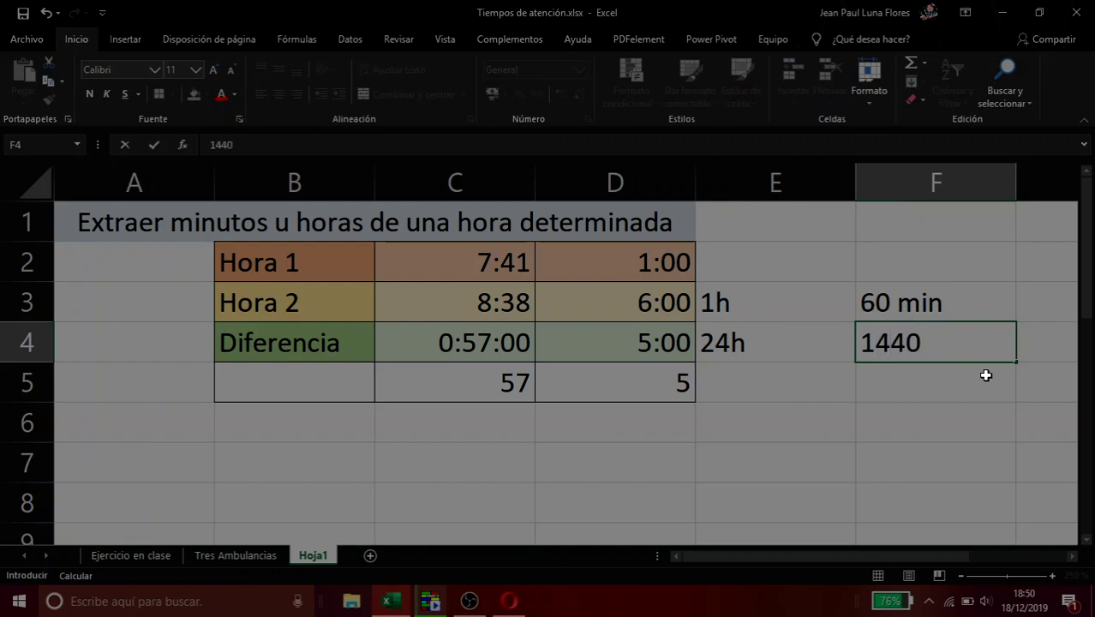
pyautogui.write(' min')
pyautogui.press('Return')
# Select the minute notes in F3:F4, extend over all notes, then shrink back.
pyautogui.press('Up')
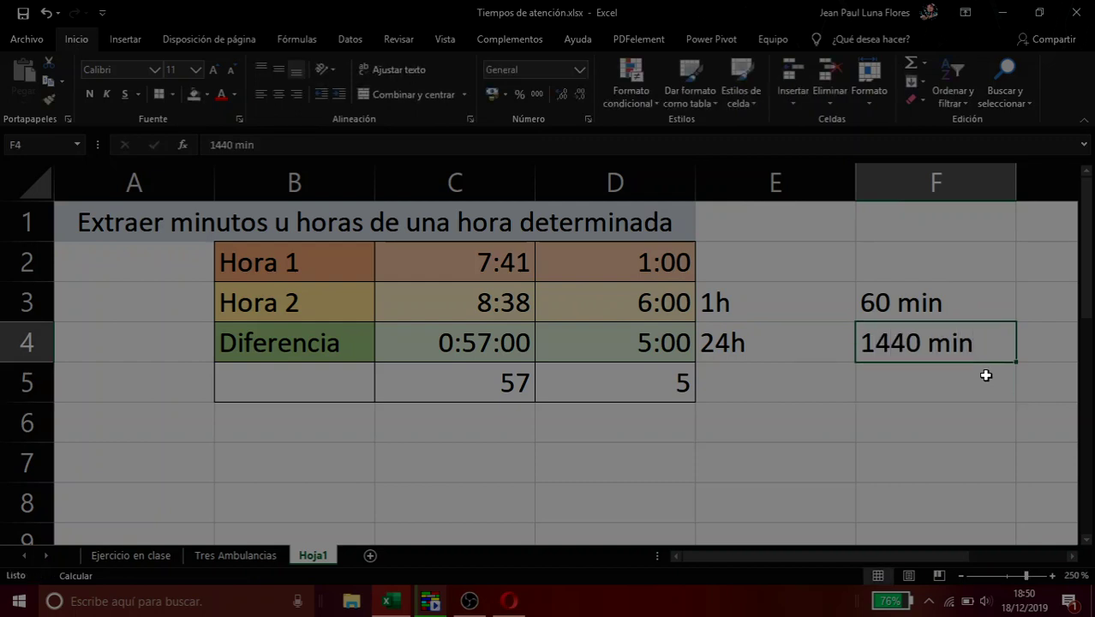
pyautogui.press('Left')
pyautogui.press('Up')
pyautogui.press('Down')
pyautogui.press('Right')
pyautogui.hotkey('shift', 'Up')
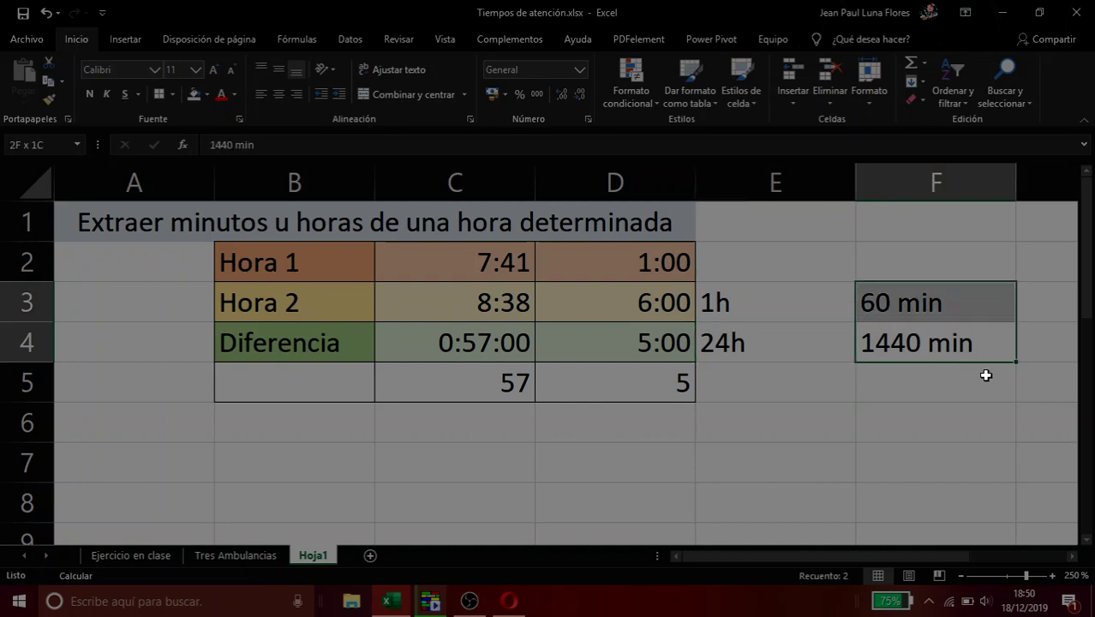
pyautogui.hotkey('shift', 'Left')
pyautogui.hotkey('shift', 'Down')
pyautogui.hotkey('shift', 'Right')
# Compare the C5 minutes and D5 hours formulas against the conversion notes.
pyautogui.press('Left')
pyautogui.press('Left')
pyautogui.press('Down')
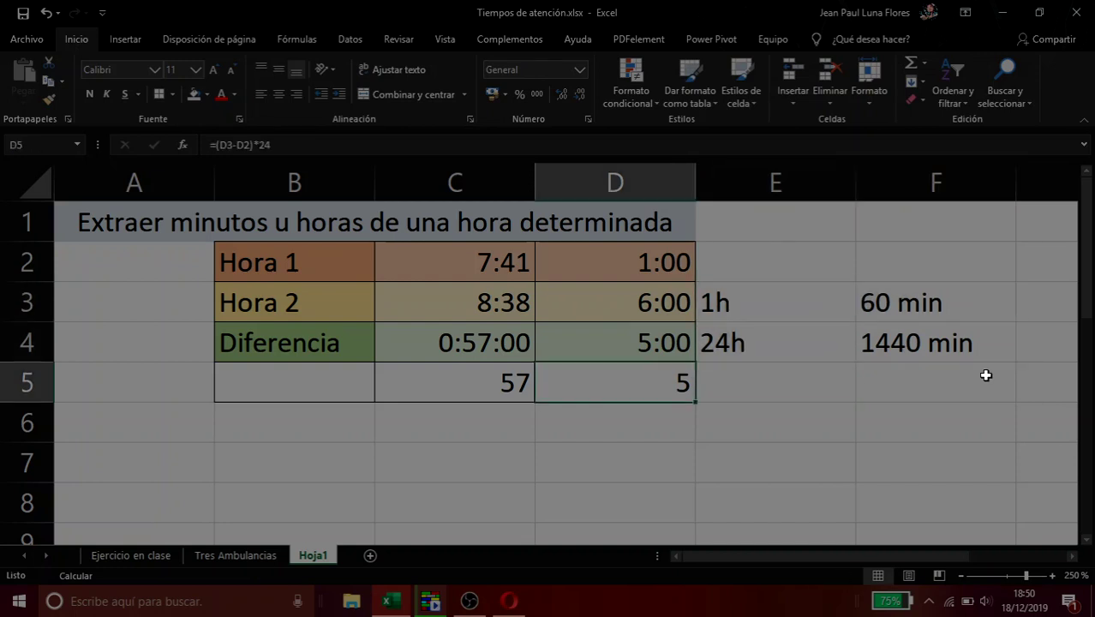
pyautogui.press('Down')
pyautogui.press('Left')
pyautogui.press('Up')
pyautogui.press('Right')
pyautogui.press('Right')
pyautogui.press('Right')
pyautogui.press('Up')
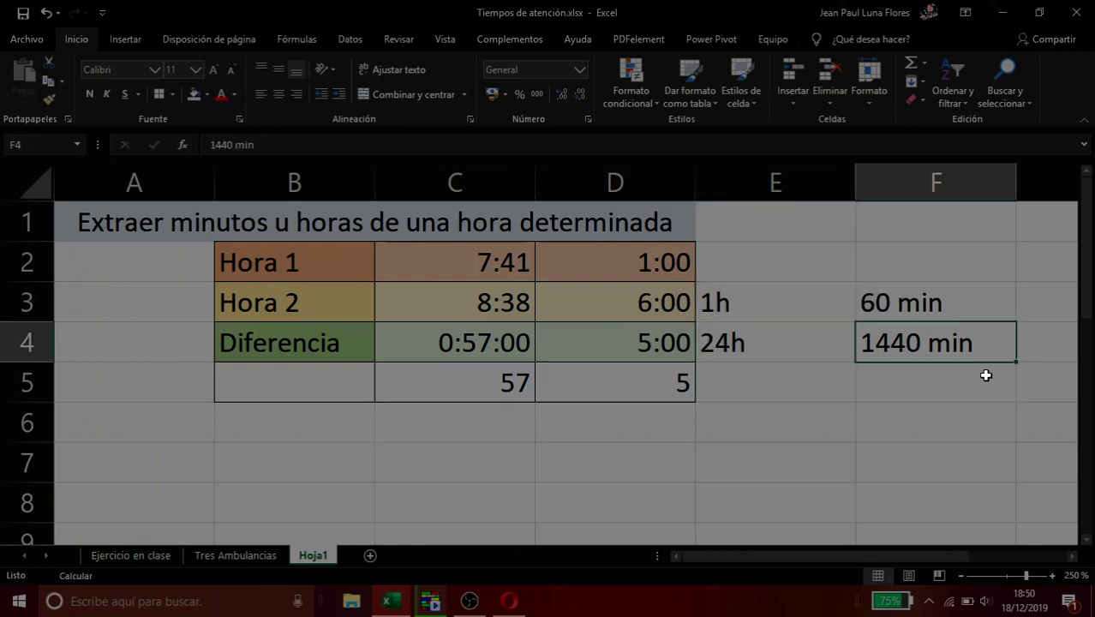
pyautogui.press('Down')
pyautogui.press('Left')
pyautogui.press('Up')
pyautogui.press('Right')
pyautogui.press('Left')
pyautogui.press('Left')
pyautogui.press('Down')
pyautogui.press('Left')
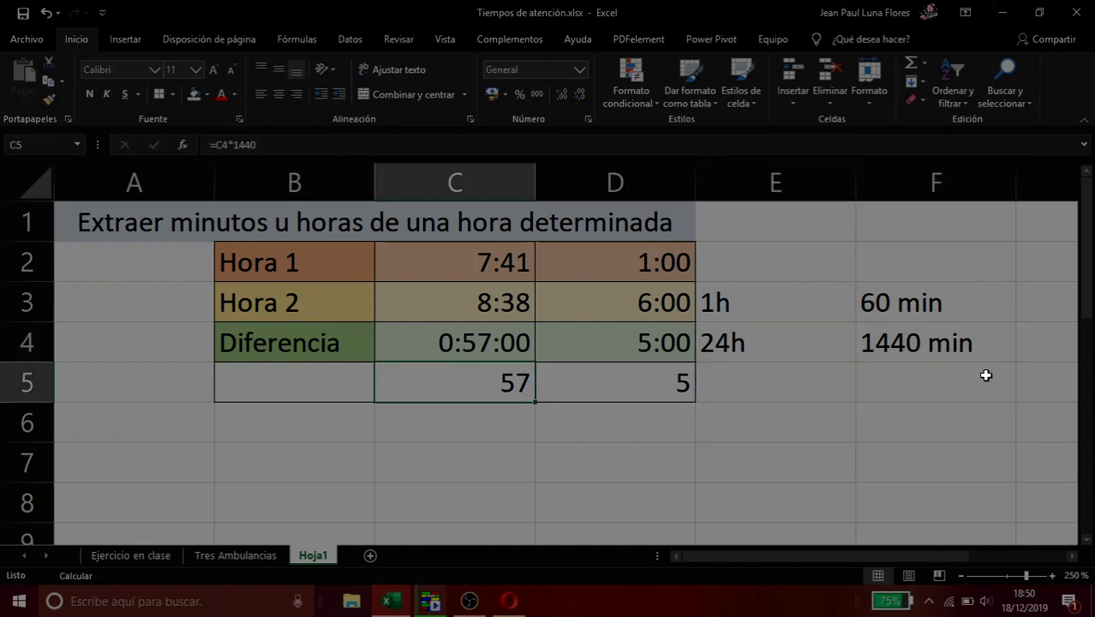
pyautogui.press('Right')
pyautogui.press('Right')
pyautogui.press('Left')
pyautogui.press('Down')
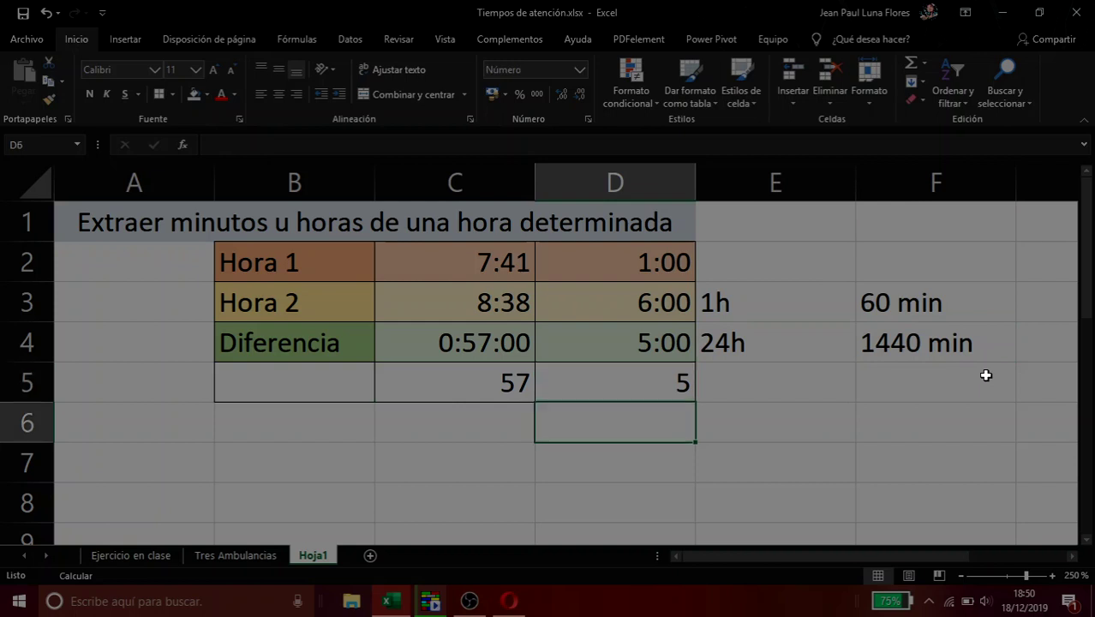
pyautogui.press('Right')
pyautogui.press('Up')
pyautogui.press('Up')
pyautogui.press('Right')
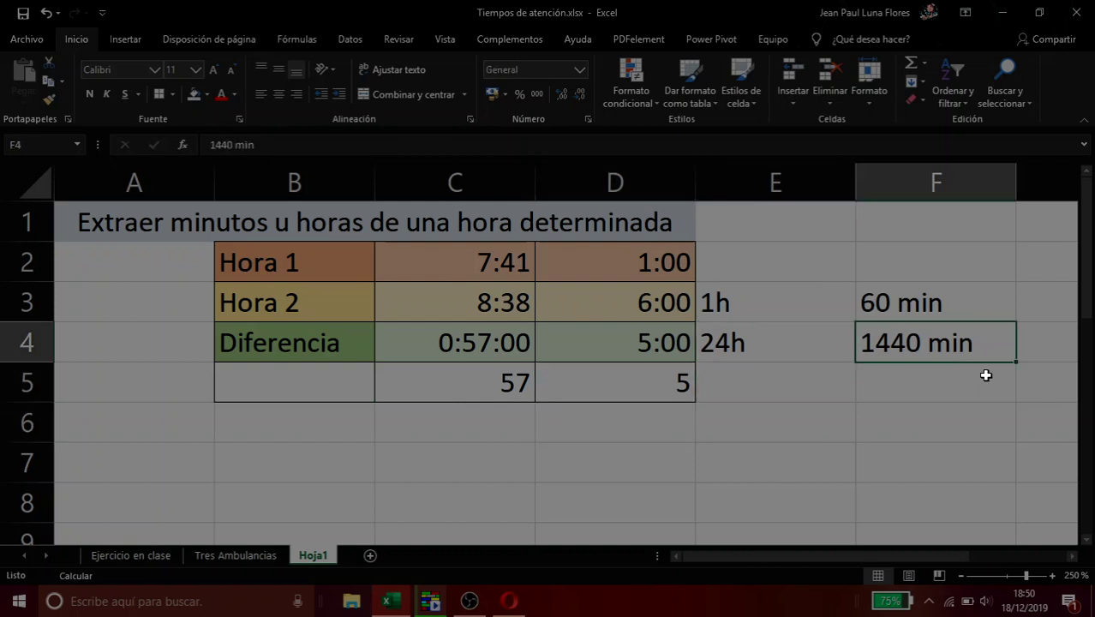
pyautogui.press('Left')
pyautogui.press('Down')
pyautogui.press('Left')
pyautogui.press('Left')
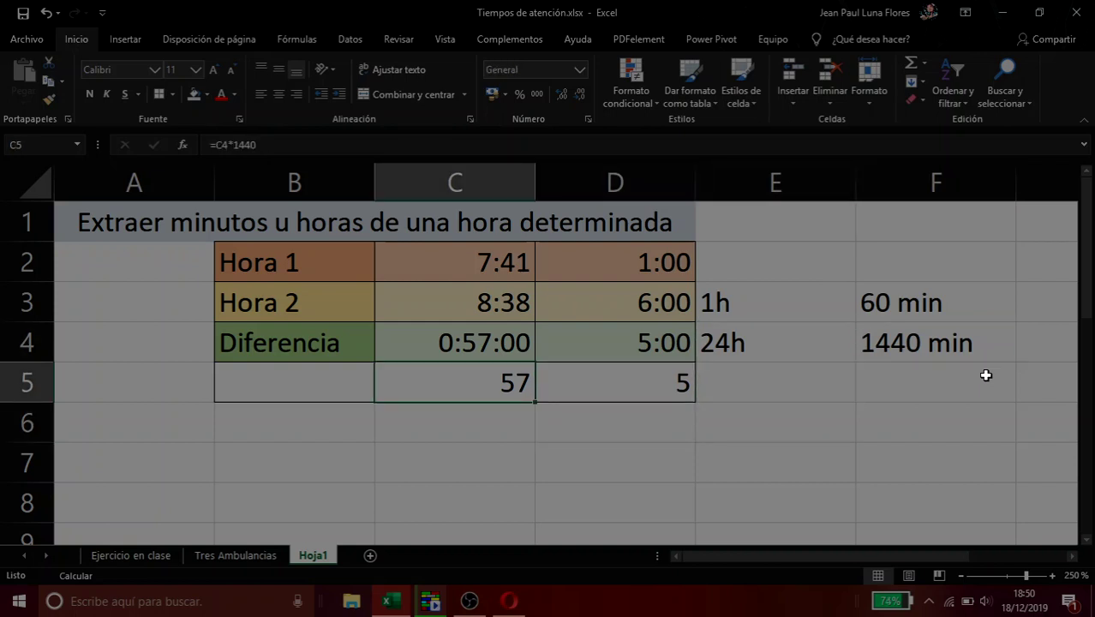
pyautogui.press('Right')
pyautogui.press('Right')
pyautogui.press('Up')
pyautogui.press('Right')
pyautogui.press('Up')
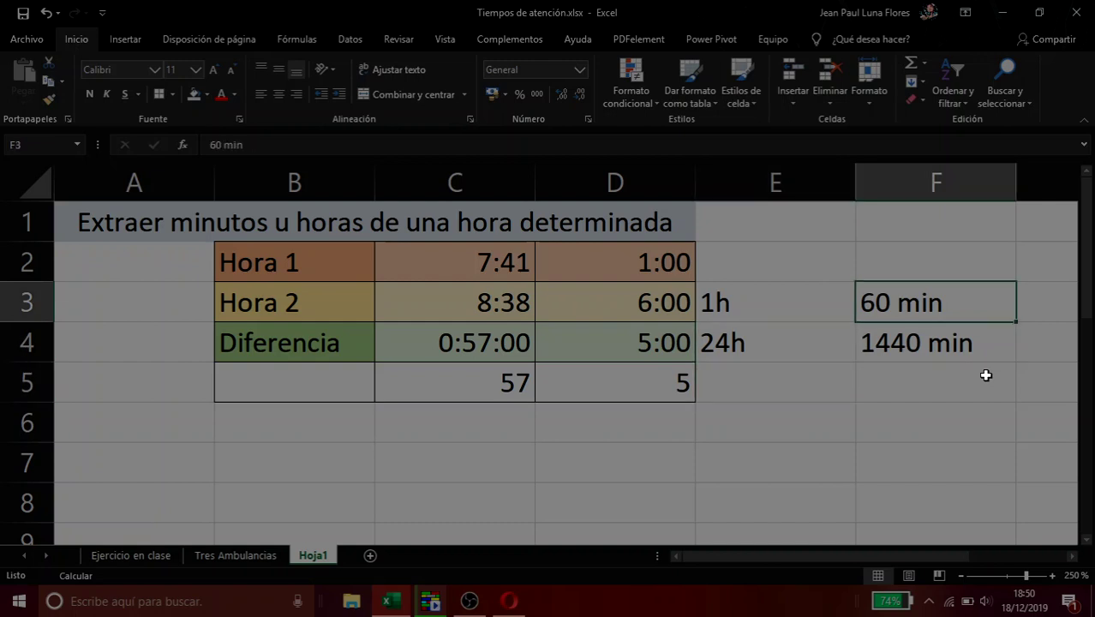
pyautogui.press('Left')
pyautogui.press('Down')
pyautogui.press('Left')
pyautogui.press('Down')
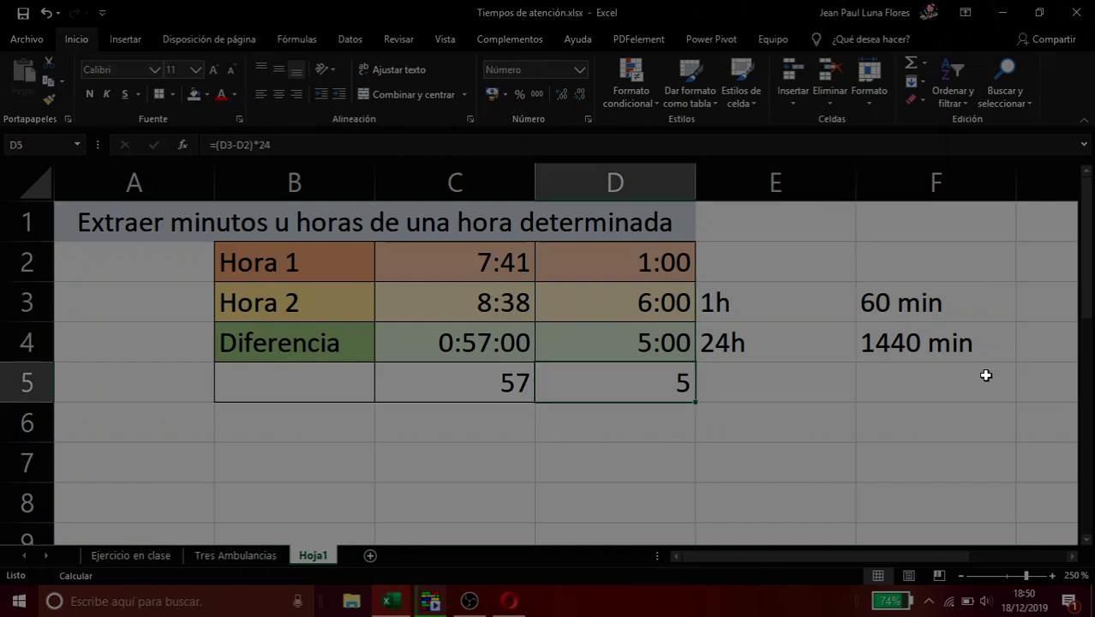
pyautogui.press('Up')
pyautogui.press('Down')
pyautogui.press('Left')
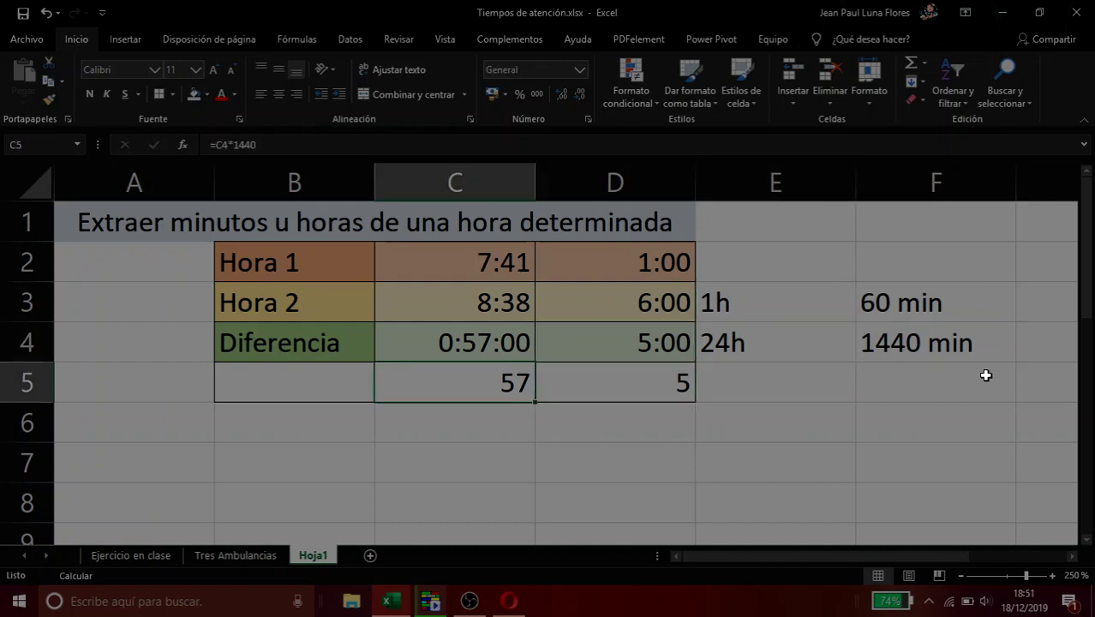
# Select the reference notes in E3:F4 and delete them.
pyautogui.press('Up')
pyautogui.press('Right')
pyautogui.press('Right')
pyautogui.press('Up')
pyautogui.hotkey('shift', 'Right')
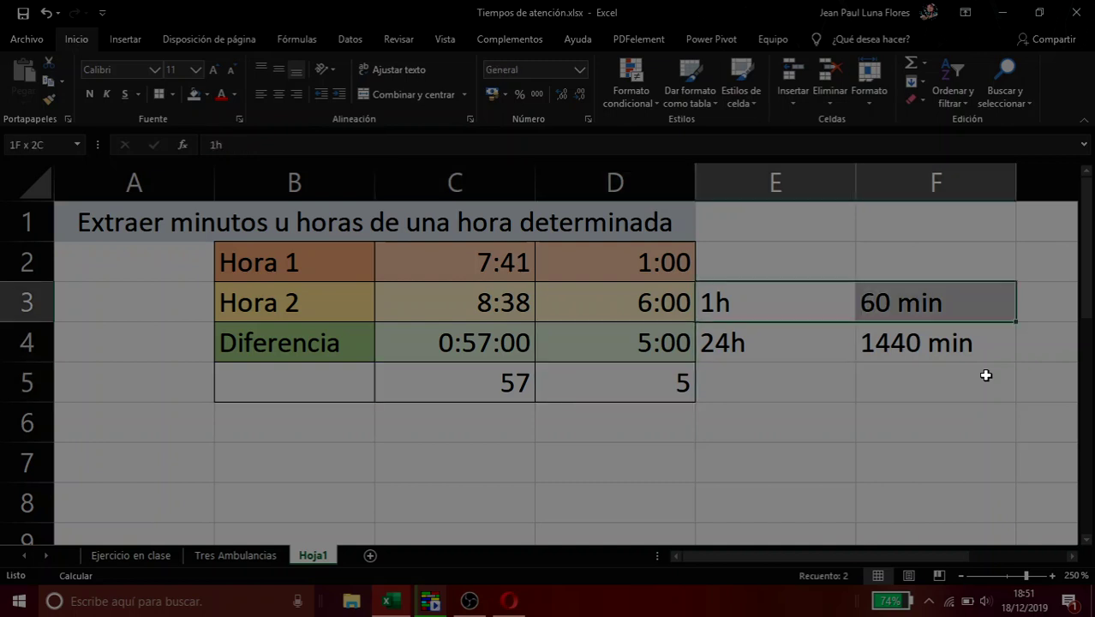
pyautogui.hotkey('shift', 'Down')
pyautogui.press('Delete')
pyautogui.press('Down')
pyautogui.press('Left')
pyautogui.press('Left')
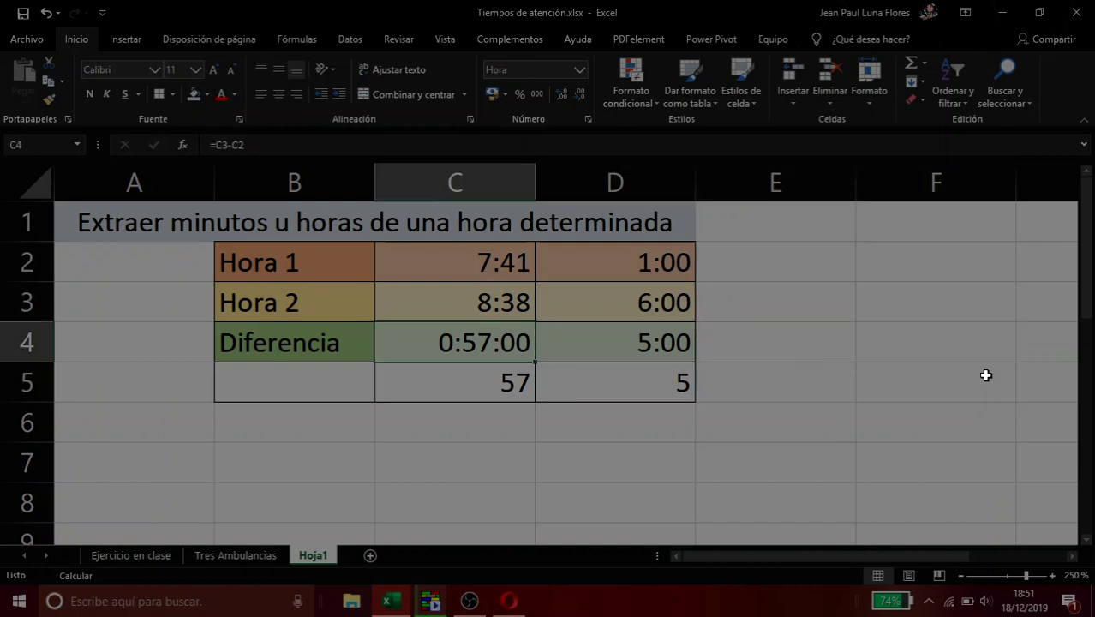
# In C5, enter =(C3-C2)*1440 using Hora 2 in C3 and Hora 1 in C2.
pyautogui.press('Down')
pyautogui.write('=')
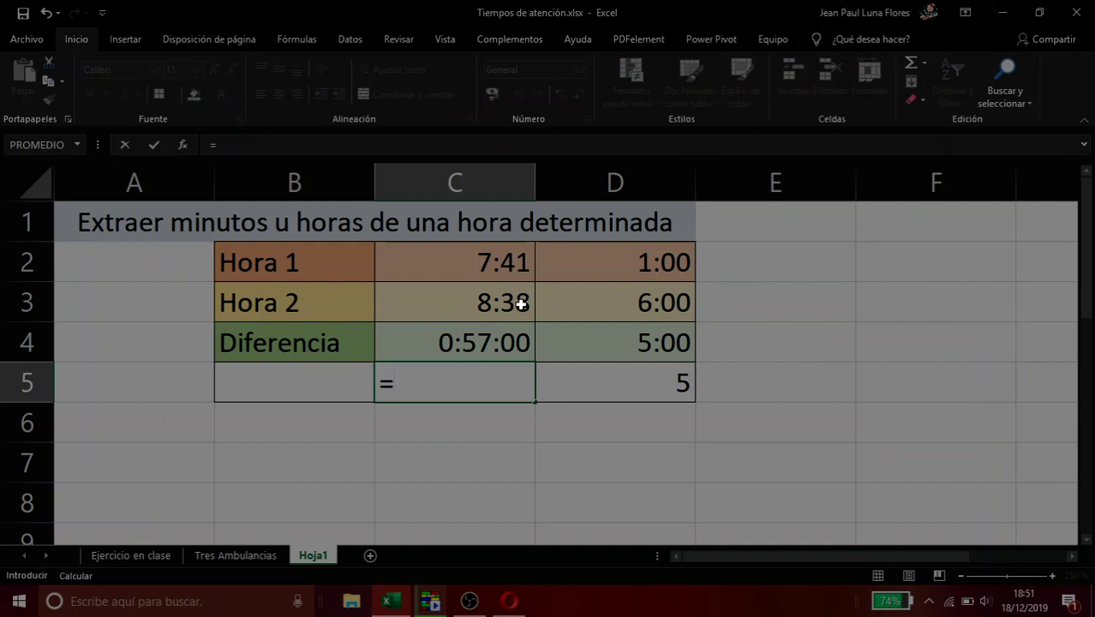
pyautogui.click(514, 304)
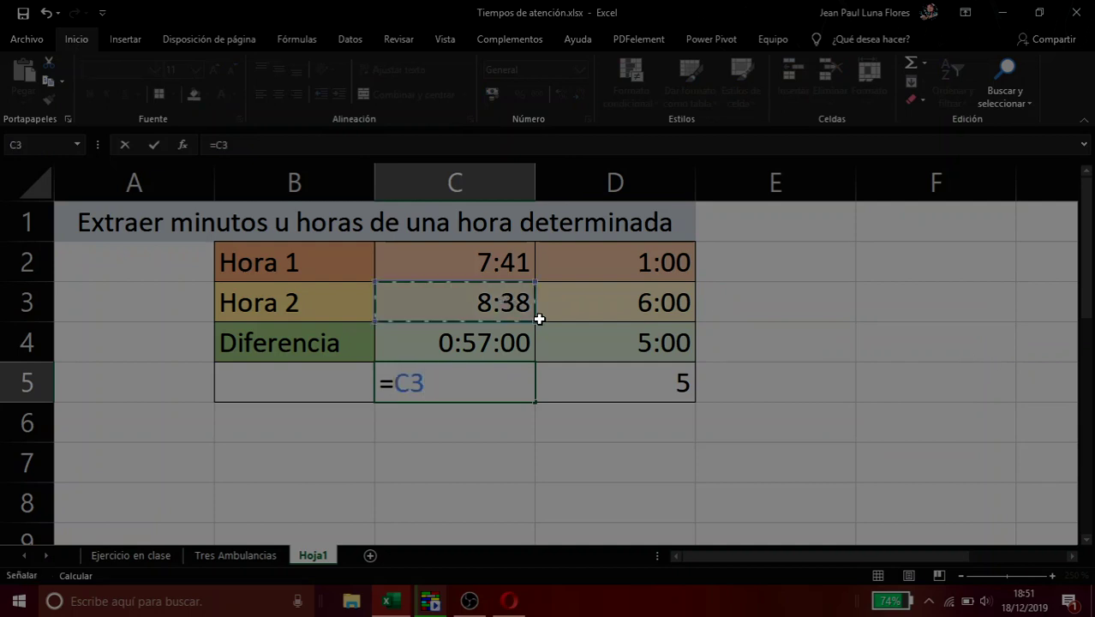
pyautogui.press('BackSpace')
pyautogui.press('BackSpace')
pyautogui.write('=(')
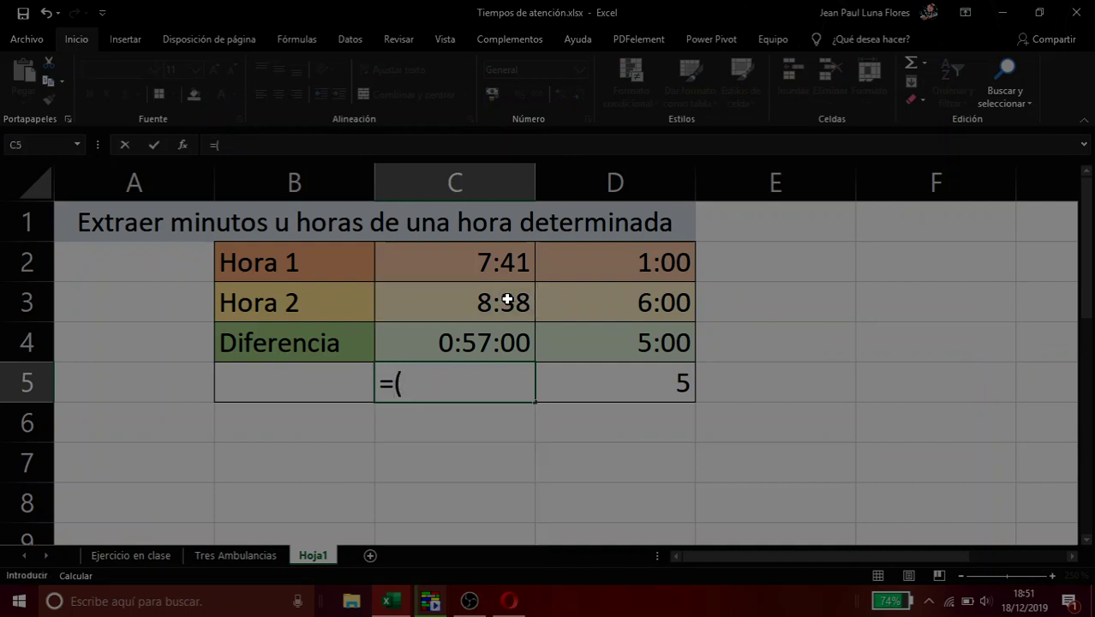
pyautogui.click(494, 310)
pyautogui.write('-')
pyautogui.click(514, 262)
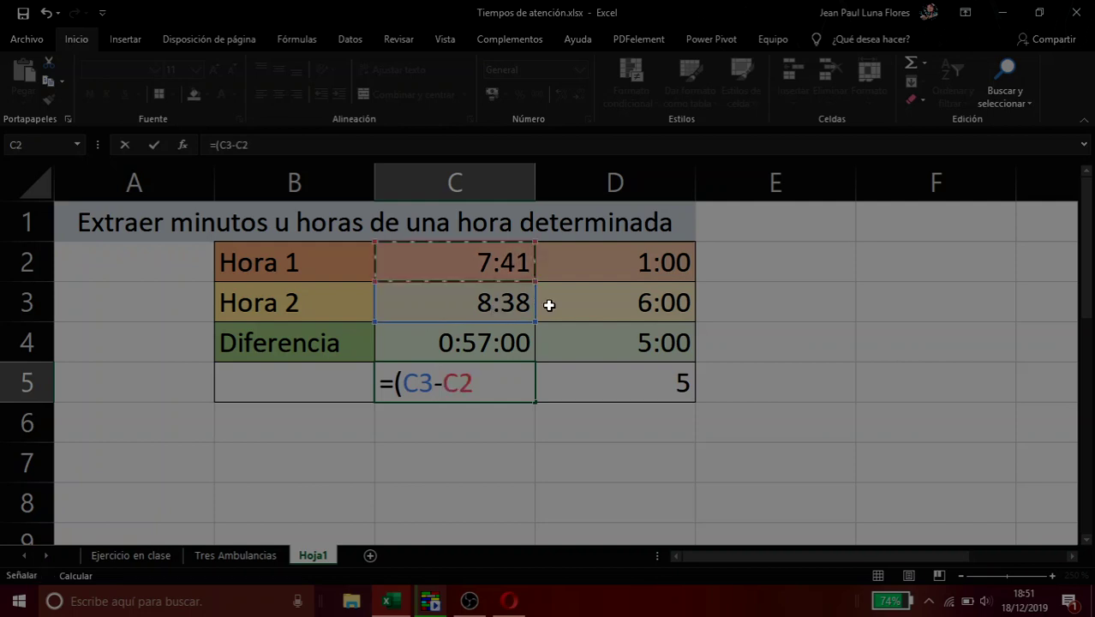
pyautogui.write(')*')
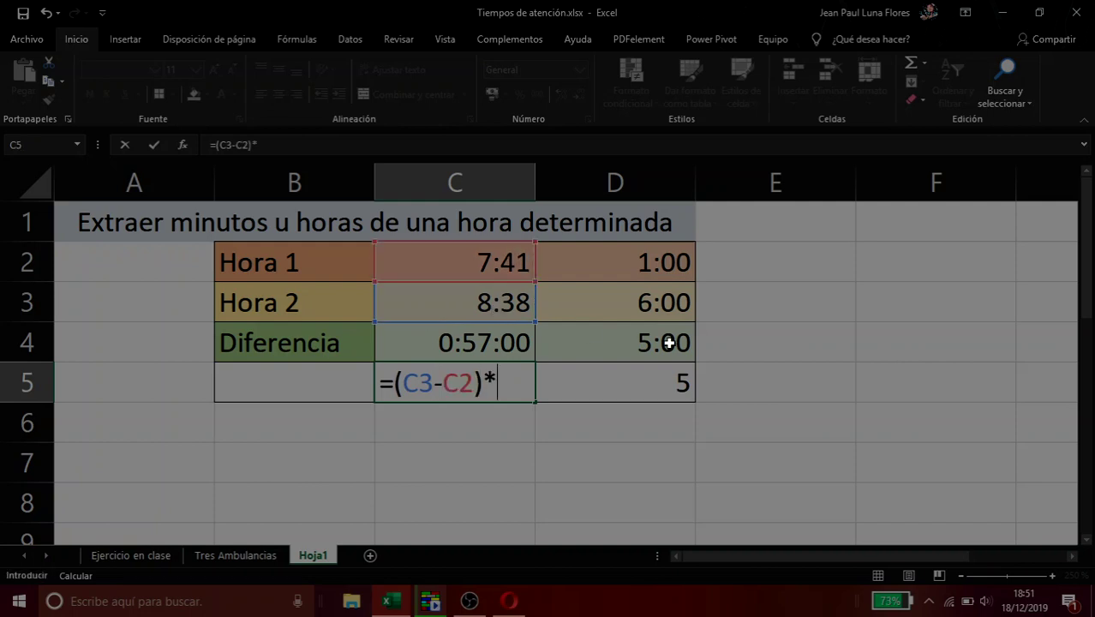
pyautogui.write('1440')
pyautogui.press('Return')
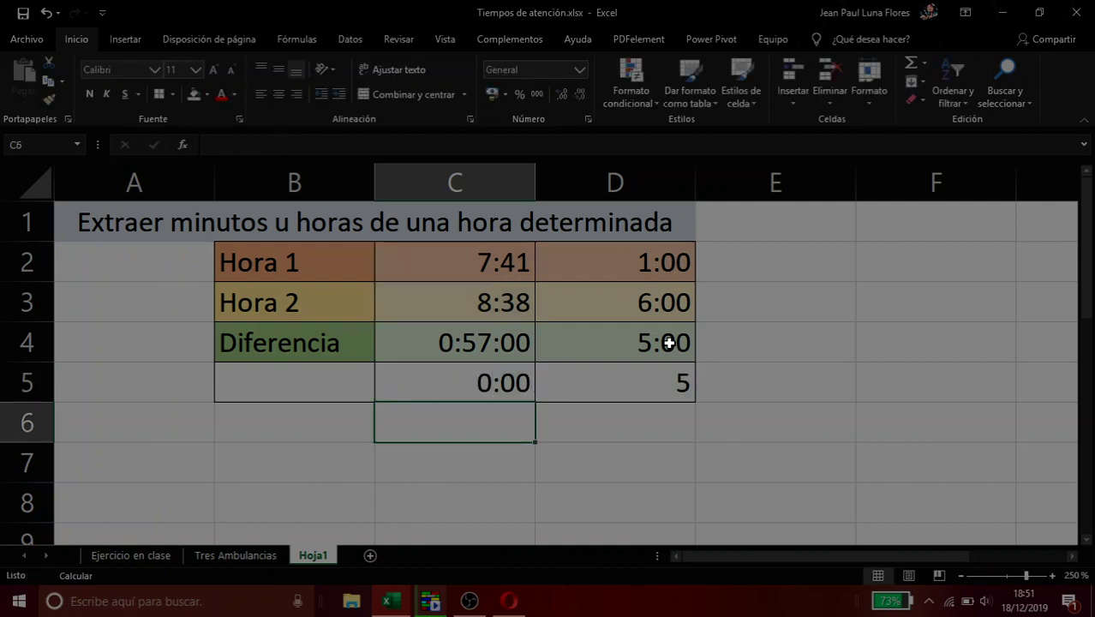
pyautogui.press('Up')
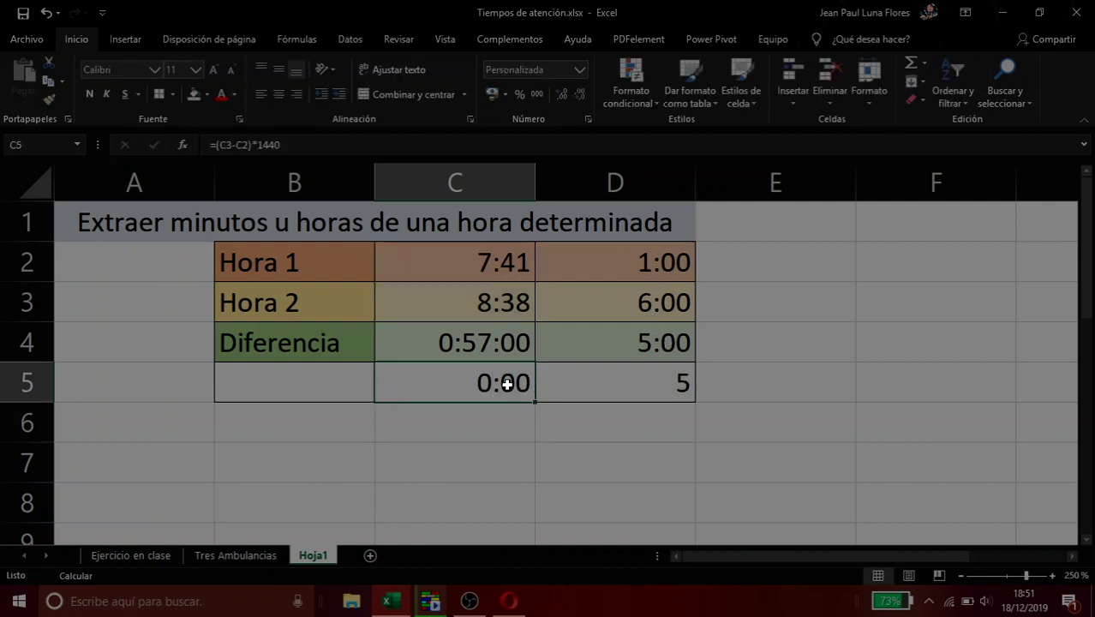
# Format C5 as Número and remove two decimals so it shows 57.
pyautogui.click(579, 69)
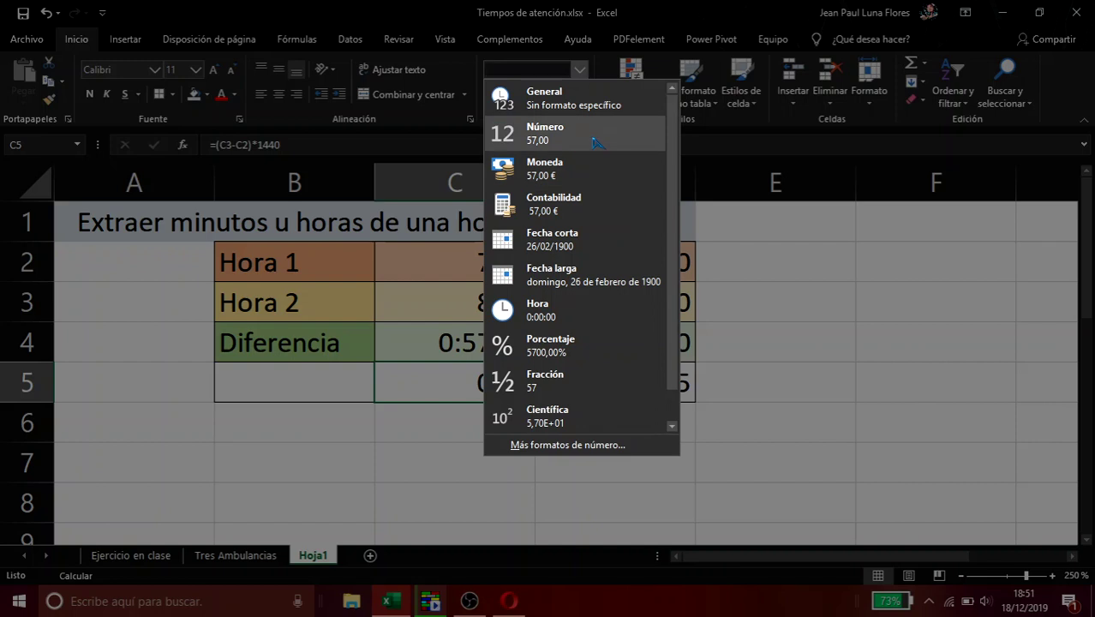
pyautogui.click(566, 137)
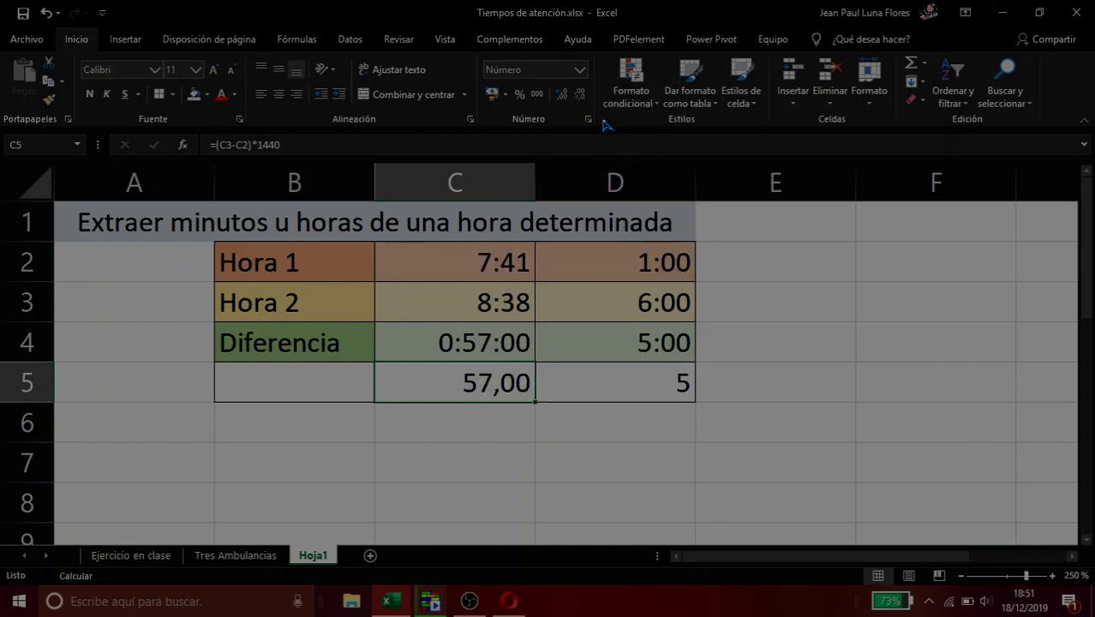
pyautogui.click(582, 94)
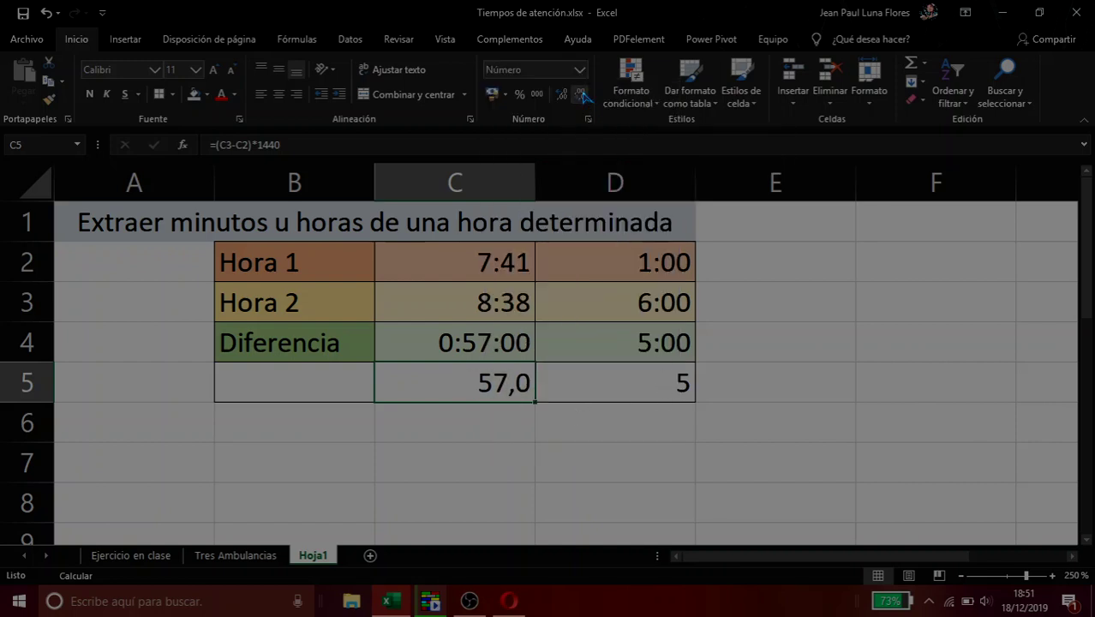
pyautogui.click(582, 94)
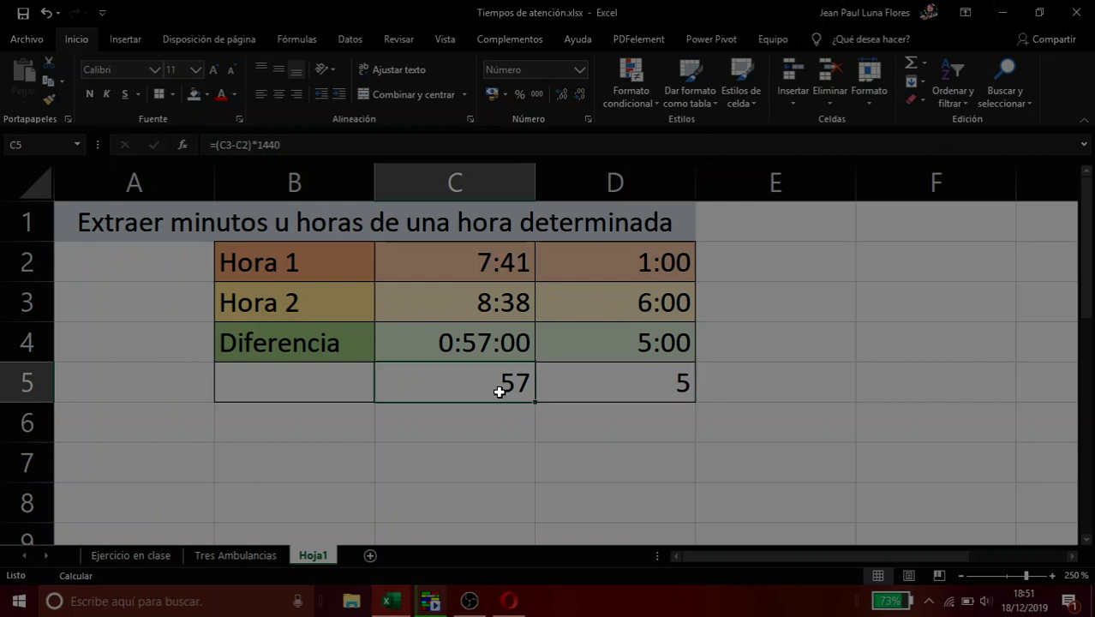
pyautogui.click(487, 274)
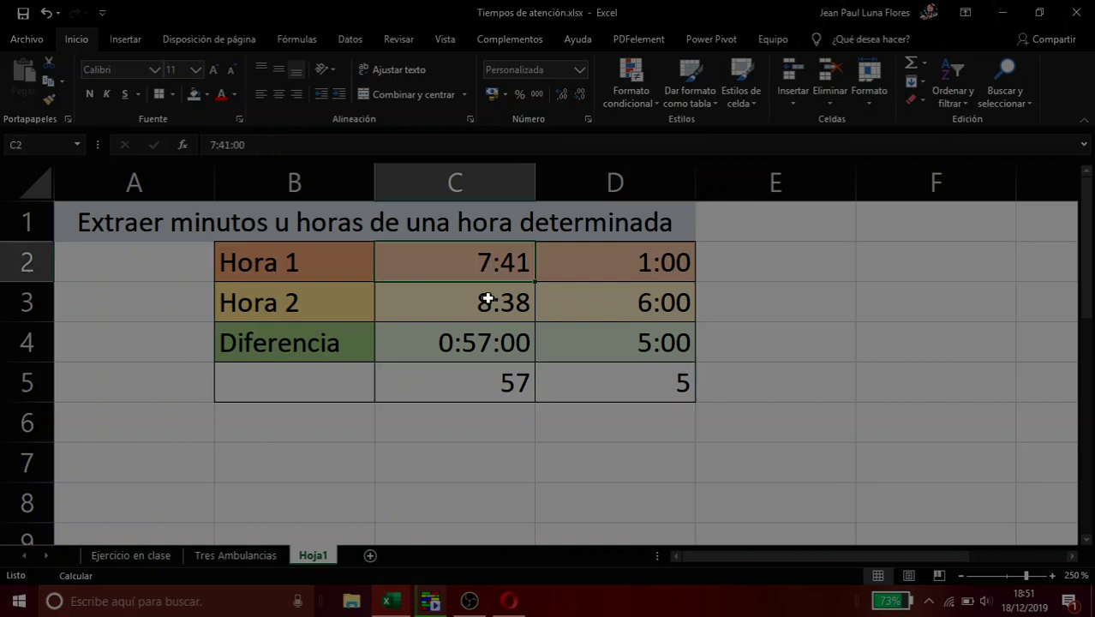
pyautogui.click(510, 388)
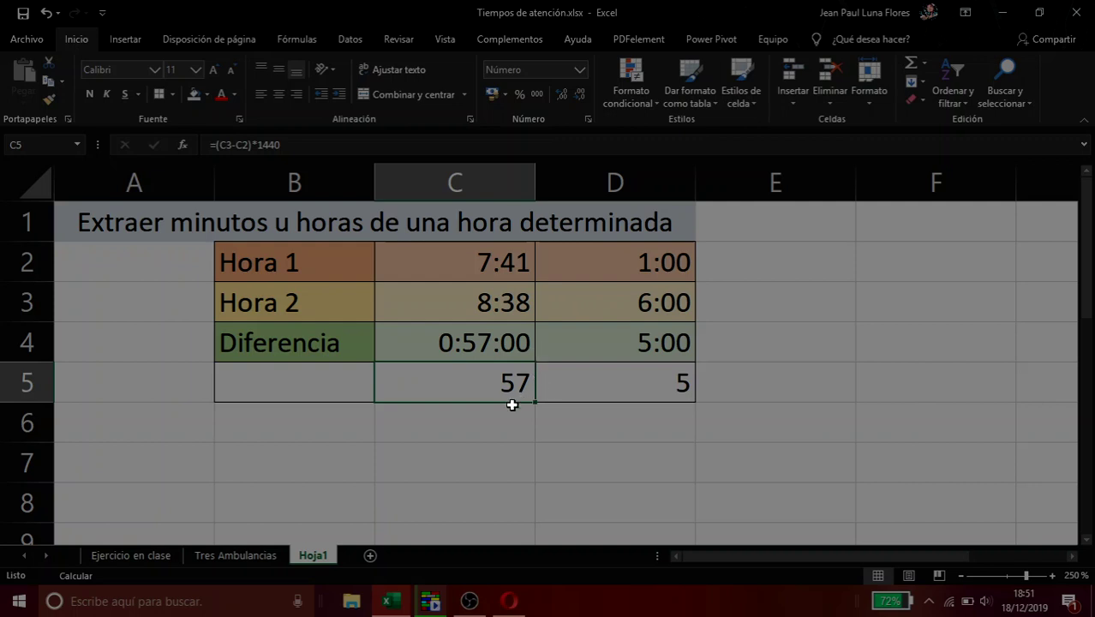
# Compare the minutes result in C5 with the hours result in D5.
pyautogui.click(594, 400)
pyautogui.click(484, 404)
pyautogui.click(531, 390)
pyautogui.click(602, 391)
pyautogui.click(503, 398)
# Change Hora 1 in C2 from 7:41 to 7:44.
pyautogui.click(493, 291)
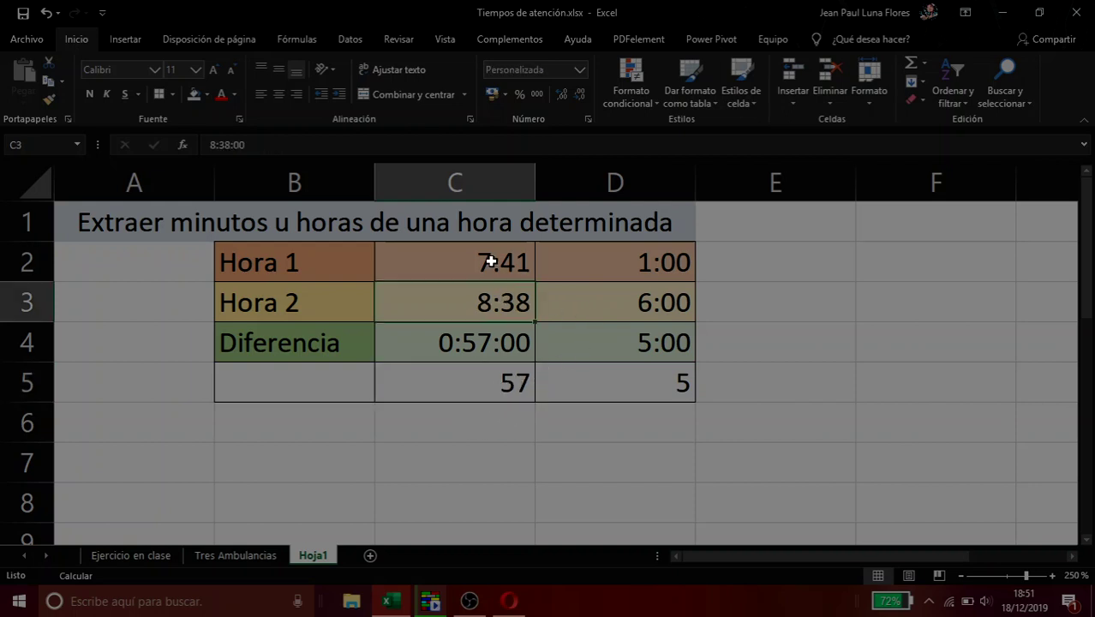
pyautogui.click(489, 264)
pyautogui.doubleClick(521, 272)
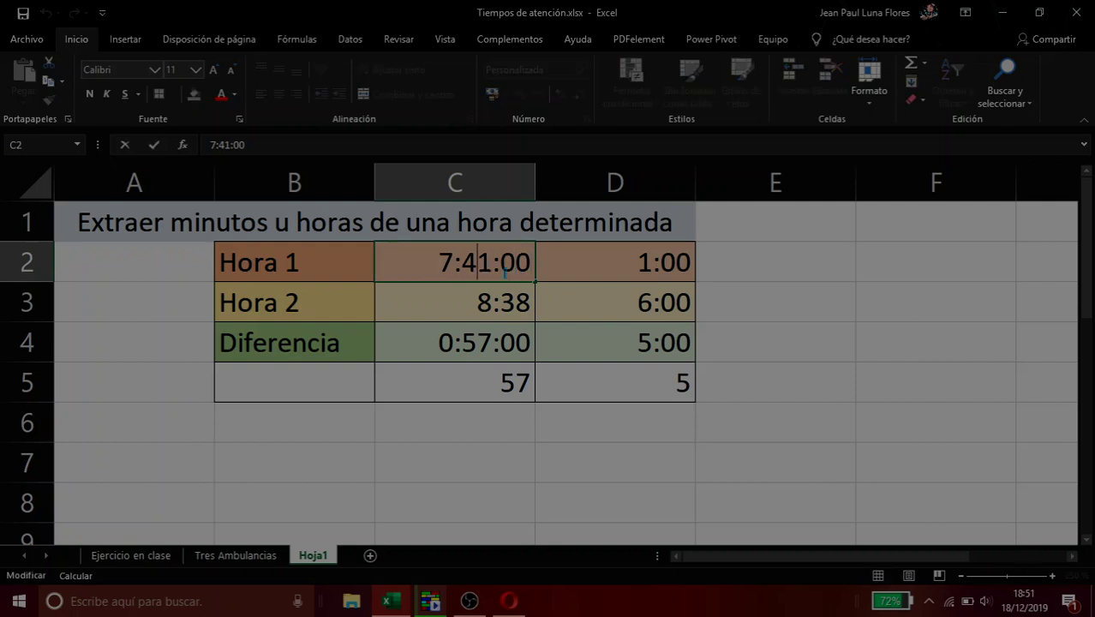
pyautogui.press('Right')
pyautogui.press('BackSpace')
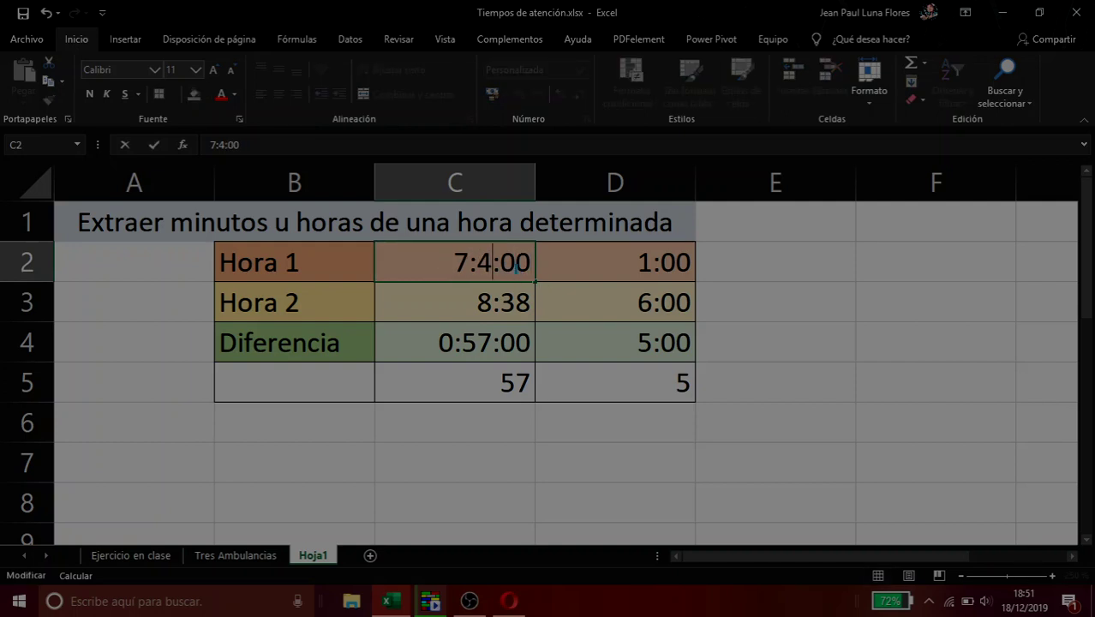
pyautogui.write('4')
pyautogui.press('Return')
pyautogui.press('Return')
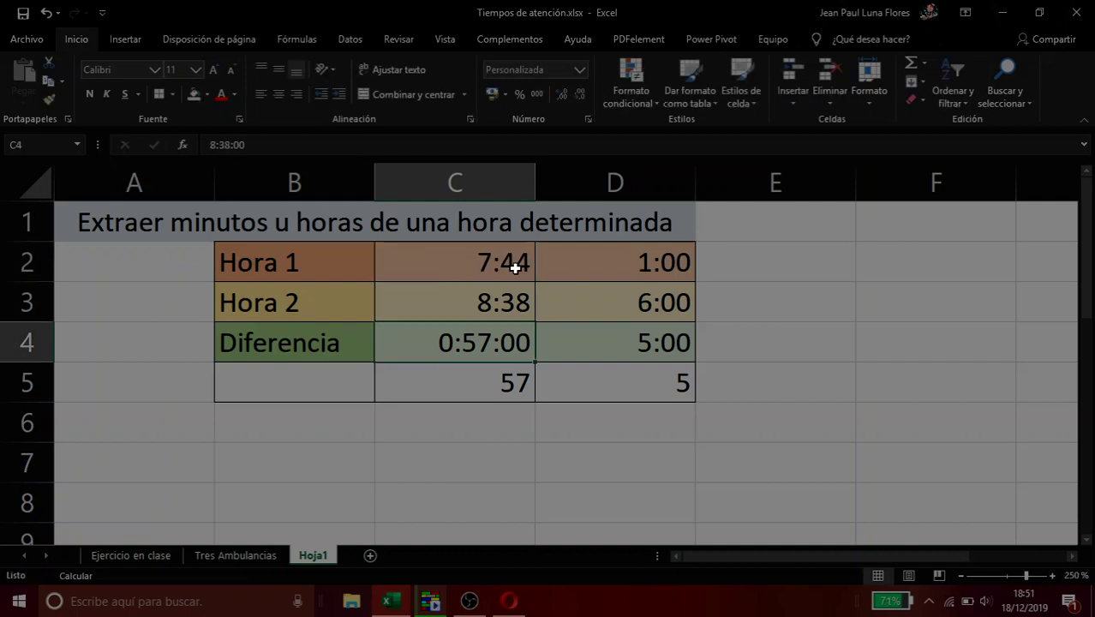
pyautogui.press('Return')
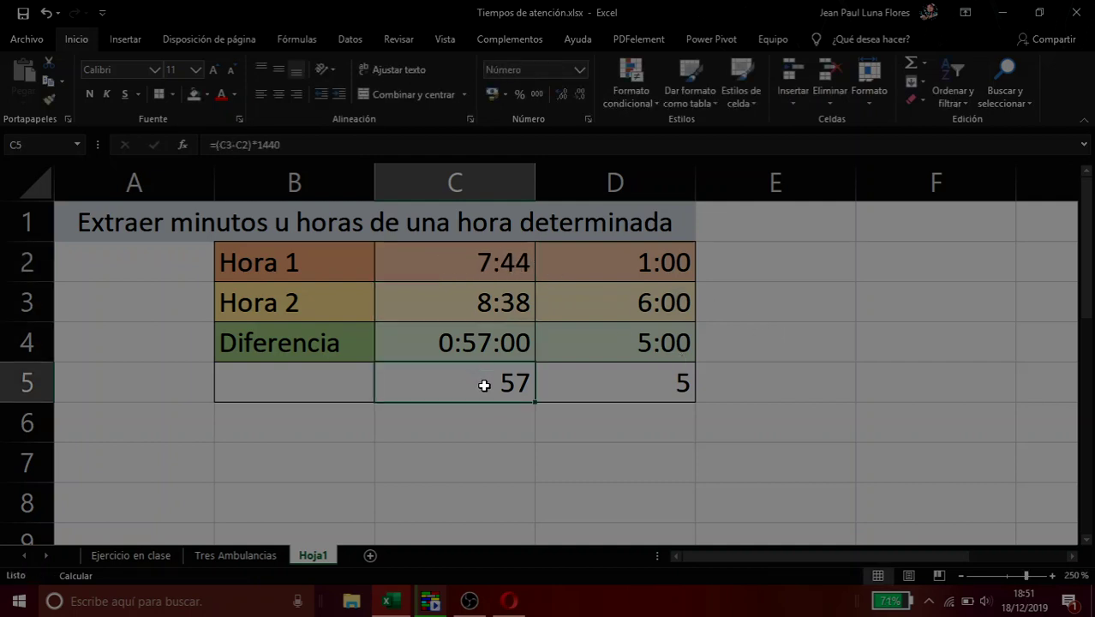
# Re-confirm the C5 and C4 formulas so they show 54 and 0:54:00.
pyautogui.click(264, 146)
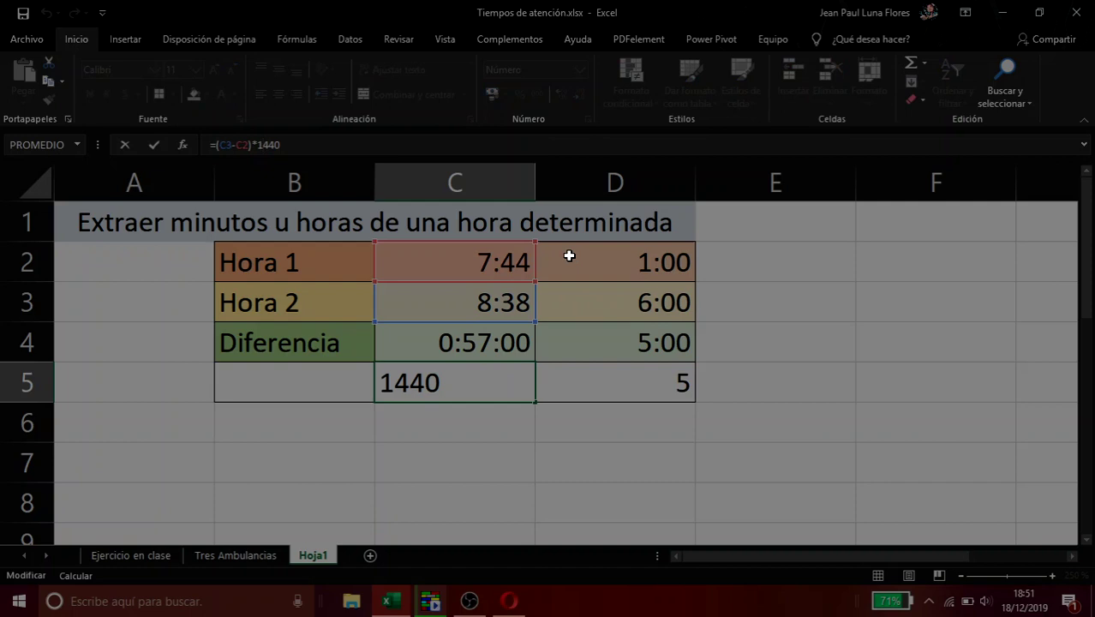
pyautogui.press('Return')
pyautogui.press('Up')
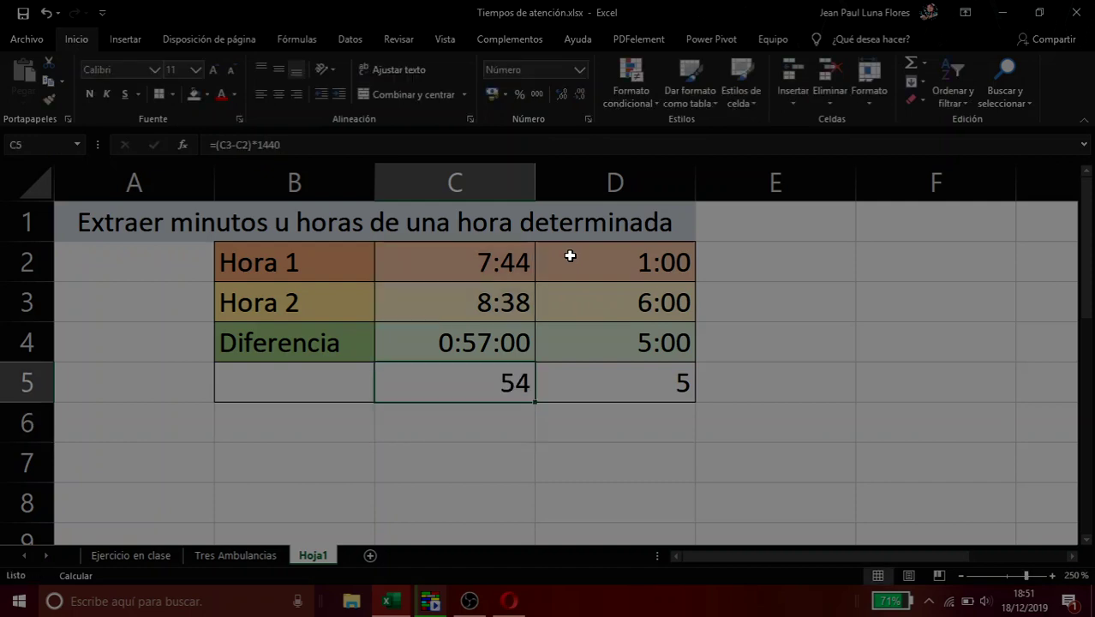
pyautogui.press('Up')
pyautogui.press('Up')
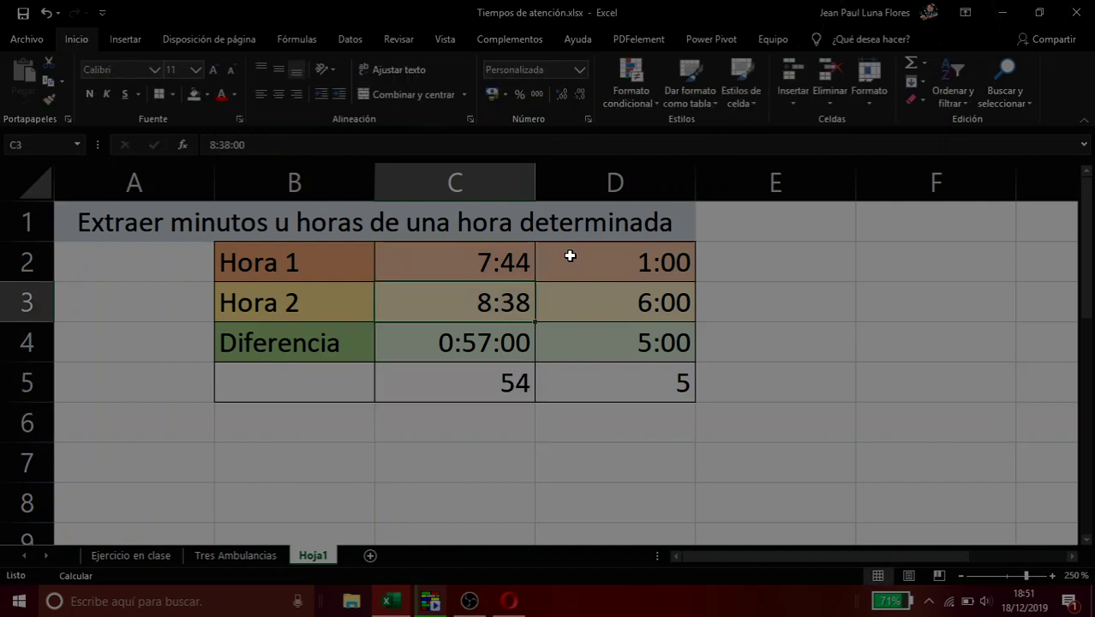
pyautogui.press('Down')
pyautogui.press('Down')
pyautogui.press('Up')
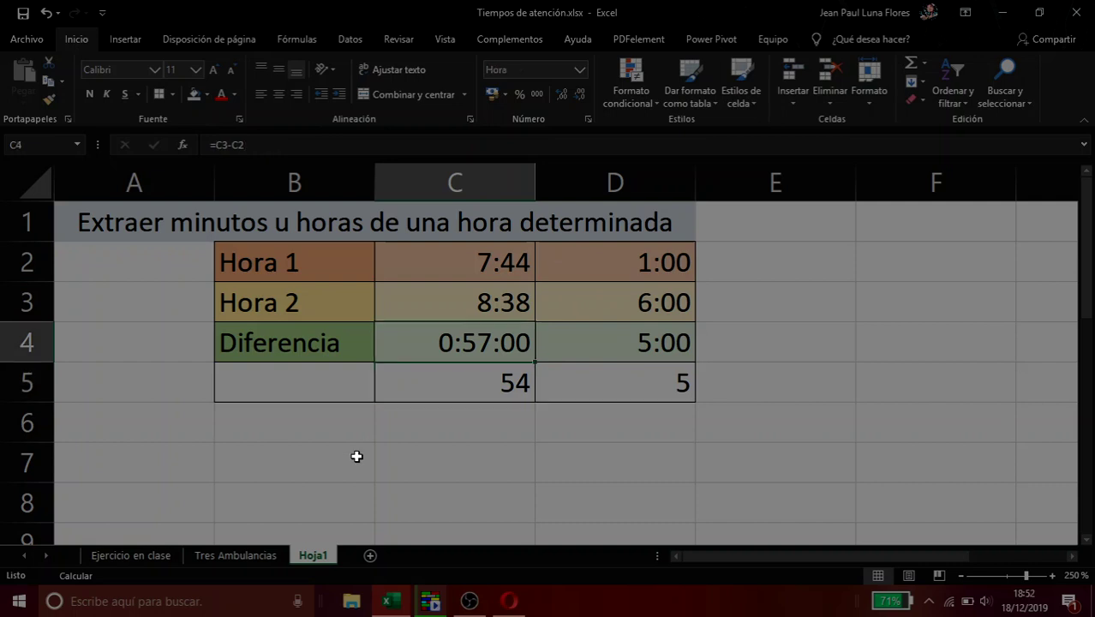
pyautogui.click(215, 145)
pyautogui.press('Return')
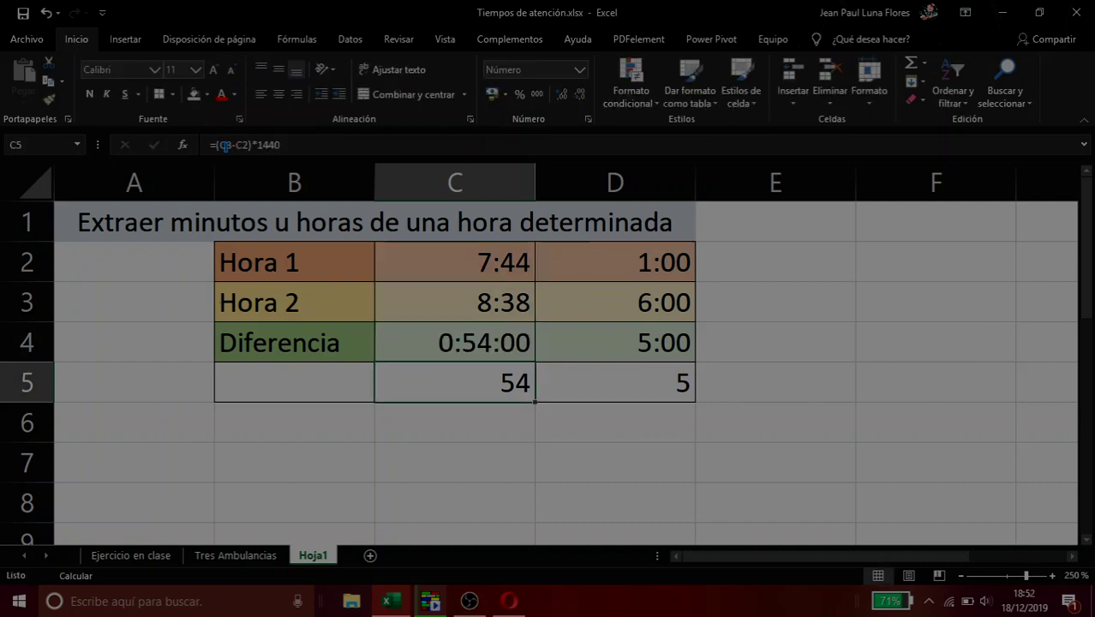
pyautogui.press('Up')
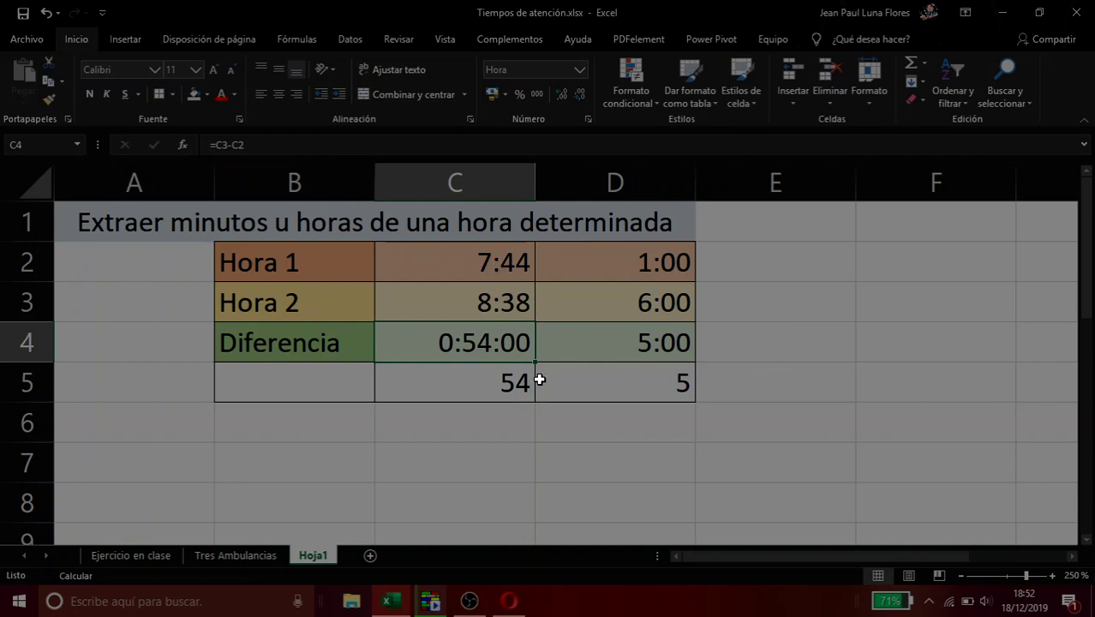
pyautogui.click(509, 376)
pyautogui.click(632, 376)
pyautogui.click(481, 373)
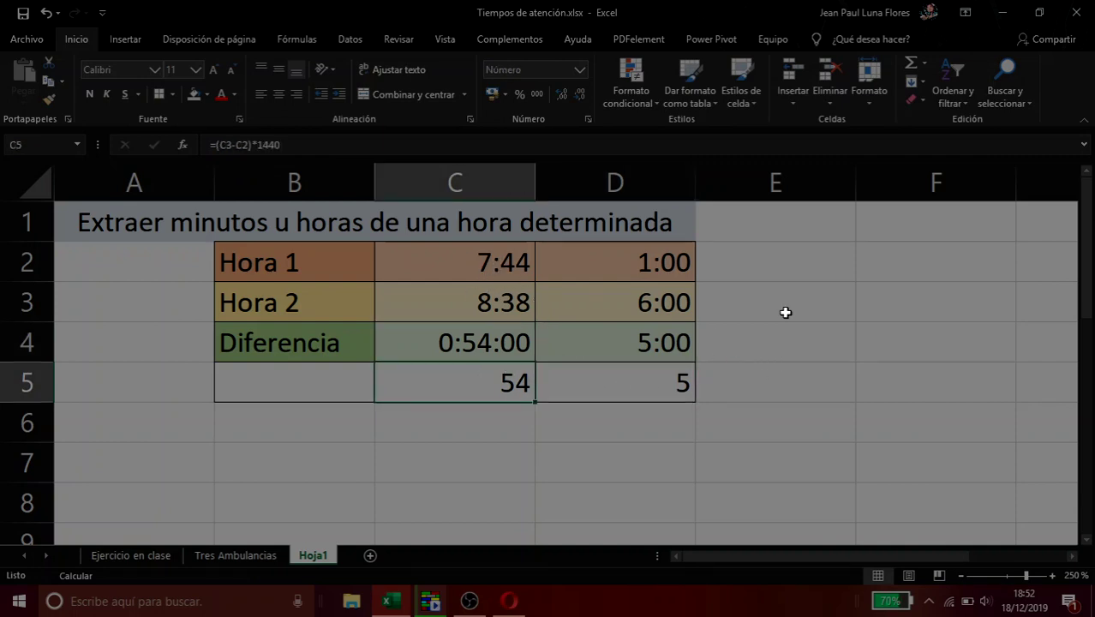